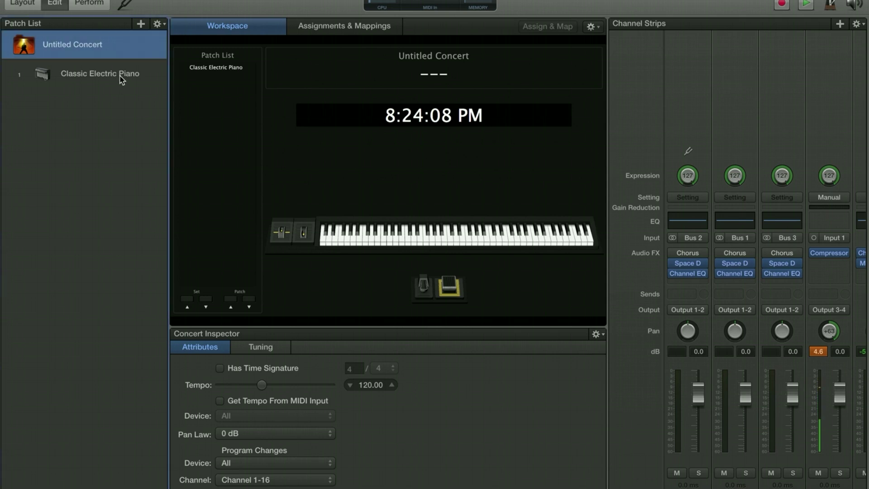
In the concert layout, narrow the upper text display and the clock display together to free space beside the patch list
{"action": "left_click", "coordinate": [131, 78]}
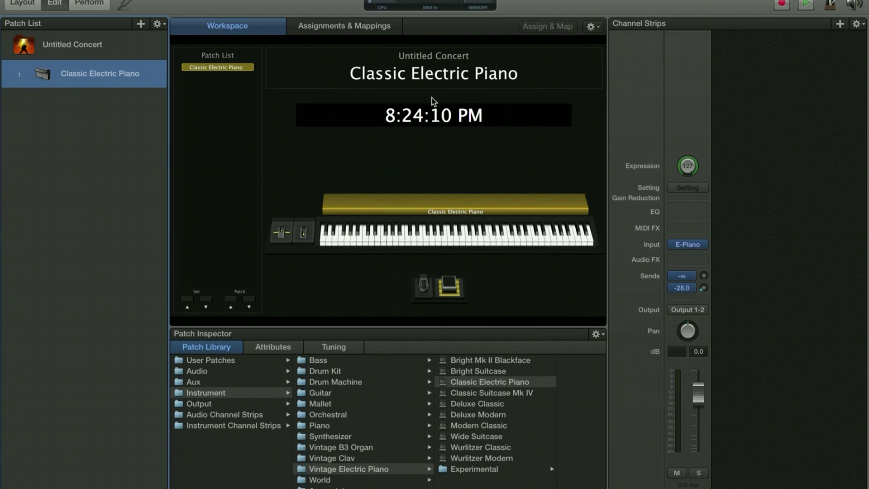
{"action": "left_click", "coordinate": [20, 4]}
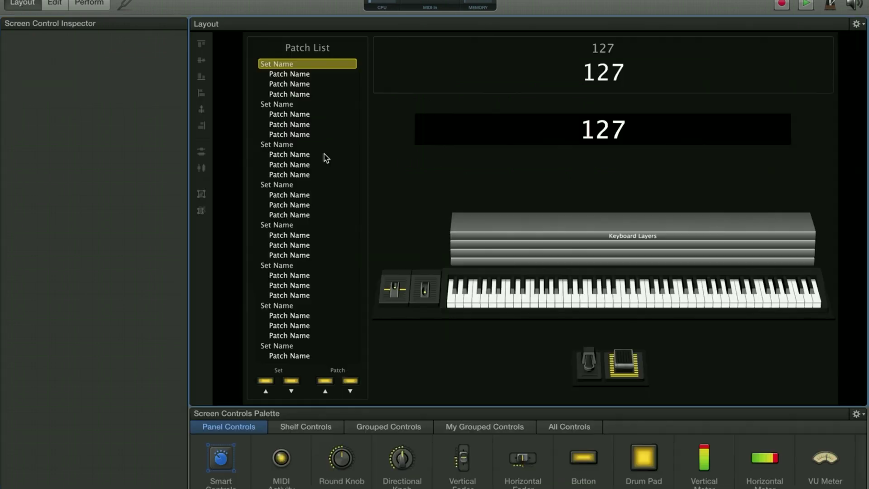
{"action": "left_click", "coordinate": [525, 134]}
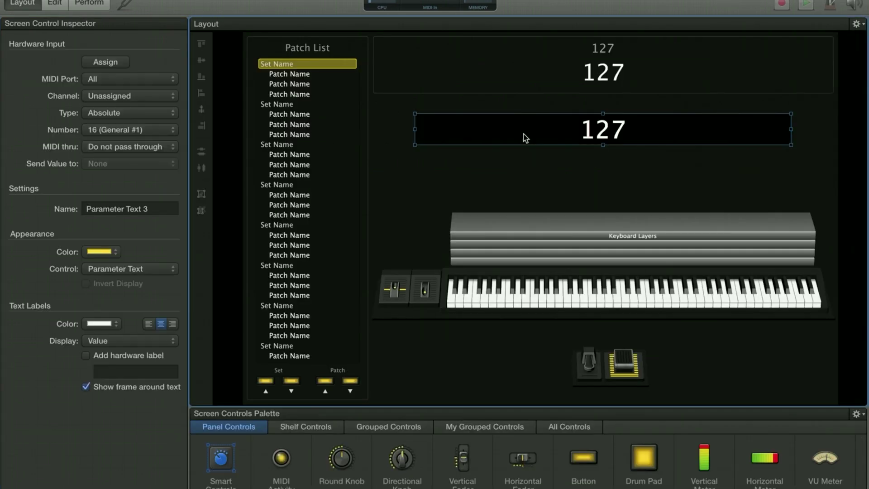
{"action": "left_click", "coordinate": [446, 78], "text": "shift"}
{"action": "left_click_drag", "start_coordinate": [374, 55], "coordinate": [541, 80]}
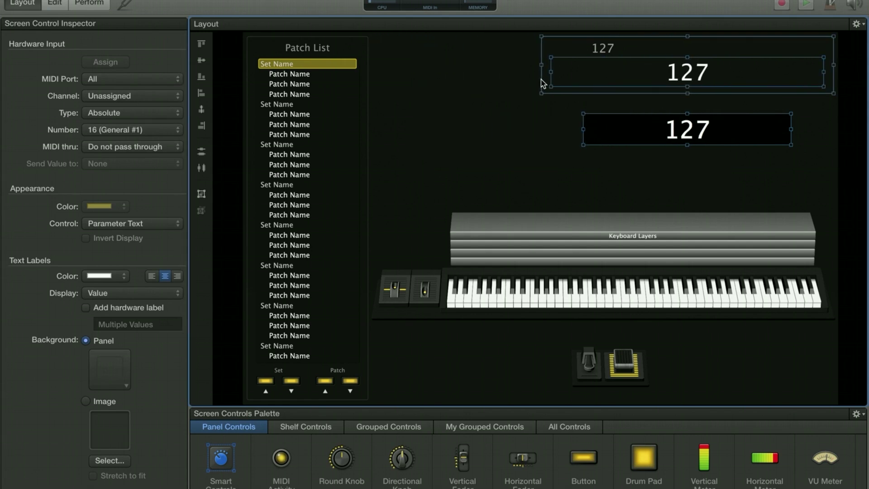
Move the small concert-name text so it sits inside the narrowed upper text display
{"action": "left_click", "coordinate": [602, 47]}
{"action": "left_click_drag", "start_coordinate": [602, 47], "coordinate": [729, 50]}
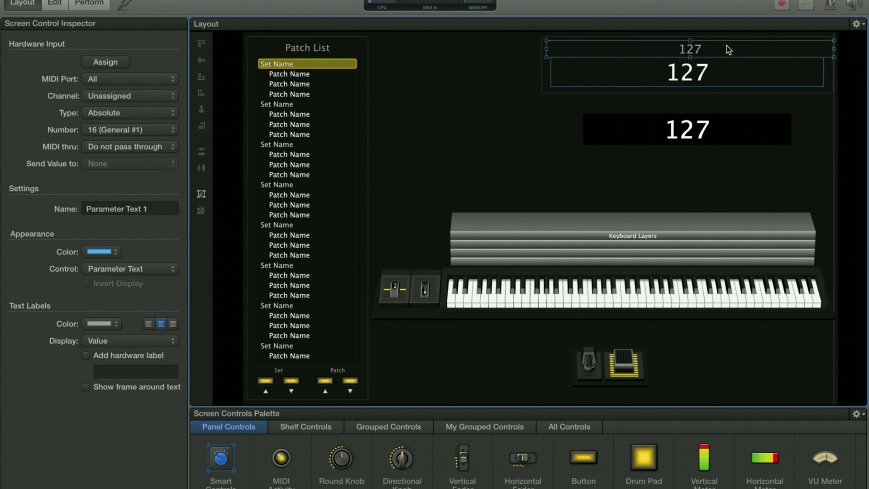
{"action": "left_click", "coordinate": [441, 100]}
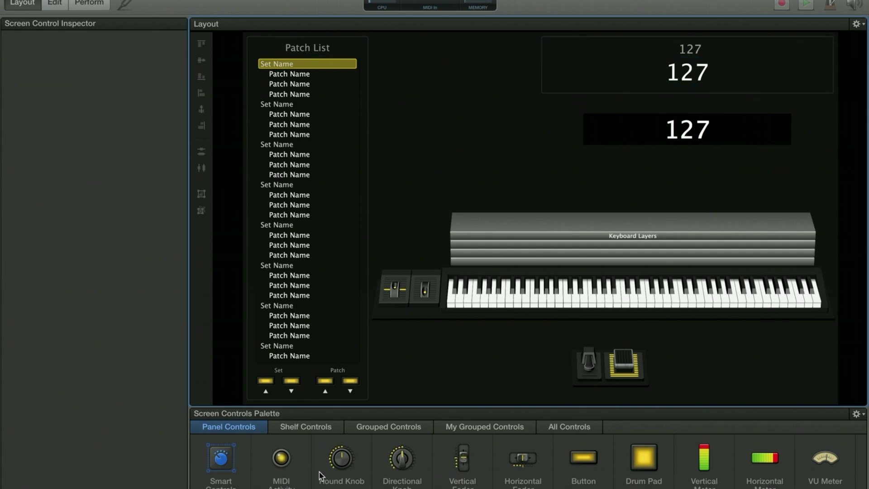
Add a Selector control between the patch list and the text displays, and enlarge it to fill the free space above the keyboard
{"action": "scroll", "coordinate": [319, 475], "scroll_direction": "down", "scroll_amount": 3}
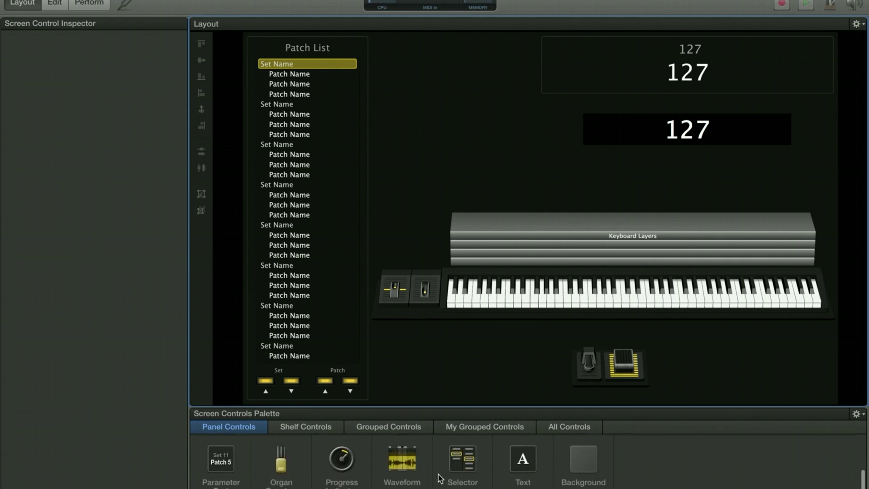
{"action": "left_click", "coordinate": [450, 454]}
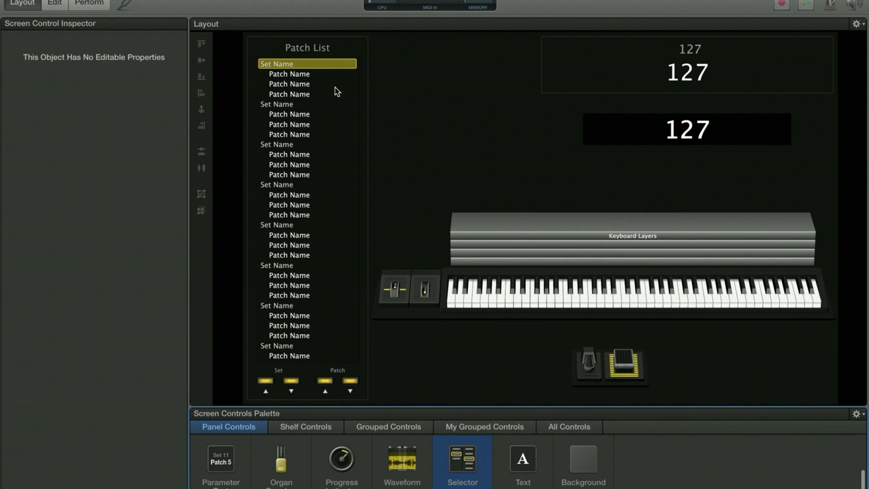
{"action": "left_click_drag", "start_coordinate": [384, 45], "coordinate": [512, 190]}
{"action": "left_click_drag", "start_coordinate": [459, 459], "coordinate": [428, 64]}
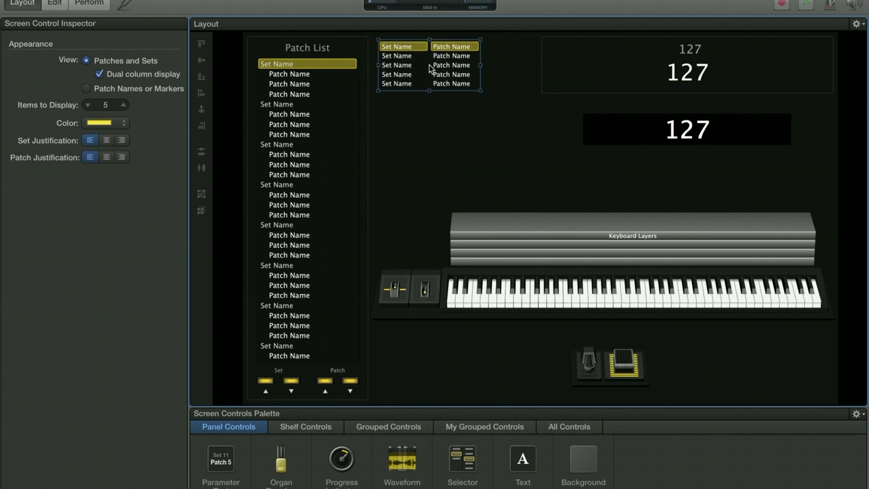
{"action": "left_click_drag", "start_coordinate": [480, 91], "coordinate": [529, 195]}
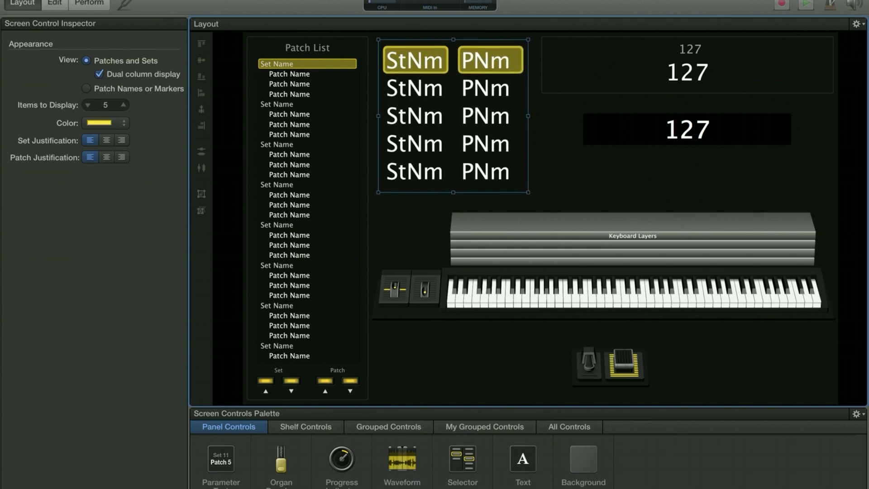
Add a Button control below the clock display and shrink it to fit above the keyboard layers
{"action": "scroll", "coordinate": [283, 443], "scroll_direction": "up", "scroll_amount": 5}
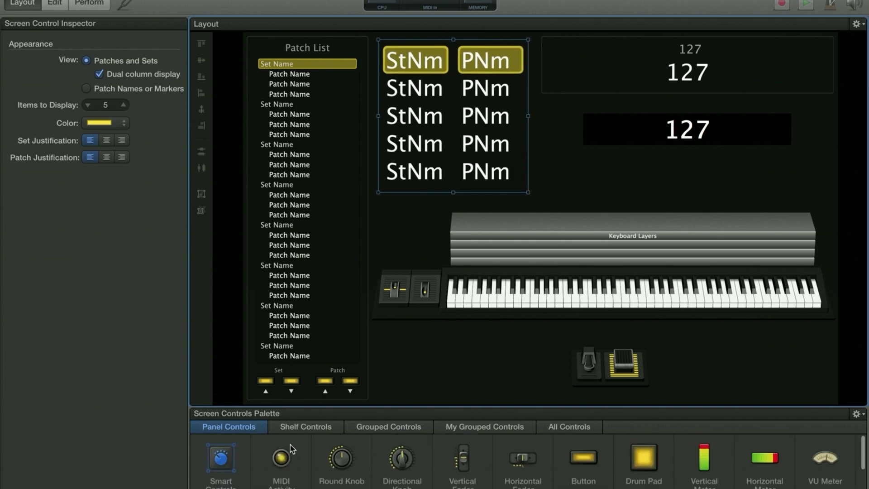
{"action": "left_click", "coordinate": [584, 461]}
{"action": "left_click_drag", "start_coordinate": [584, 460], "coordinate": [580, 188]}
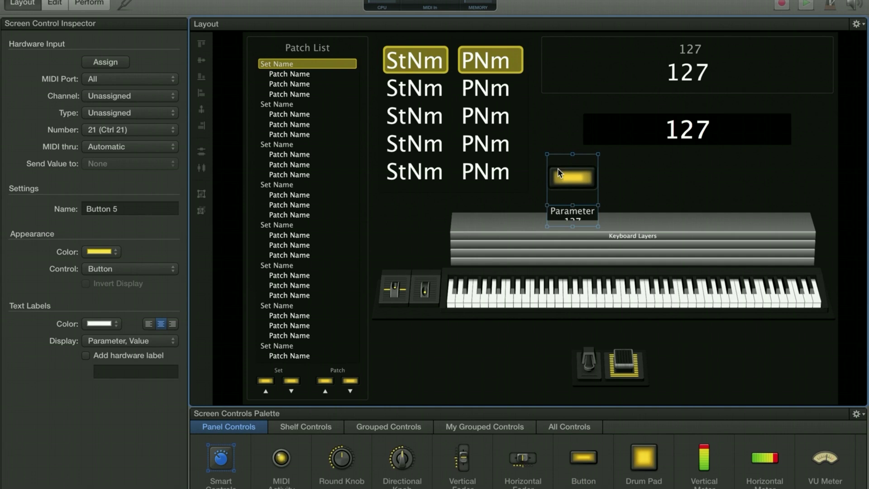
{"action": "left_click_drag", "start_coordinate": [547, 155], "coordinate": [568, 175]}
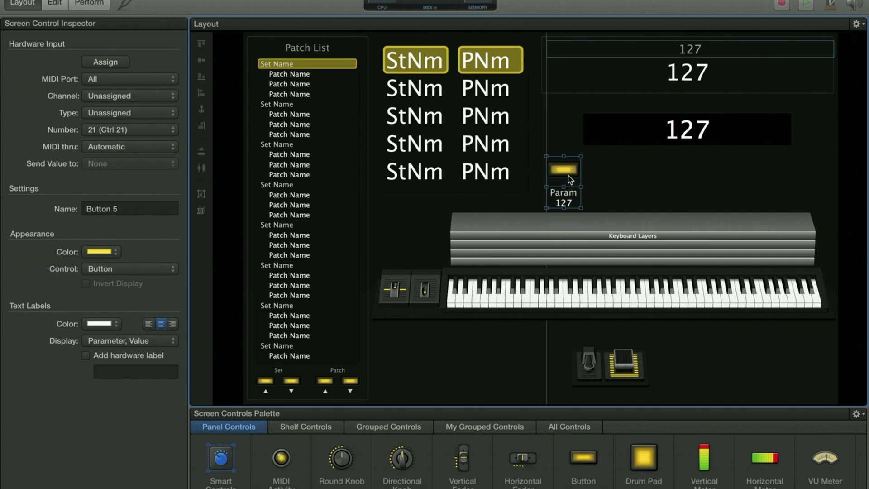
Duplicate the button three times and line up all four buttons in one row below the clock display
{"action": "key", "text": "super+d"}
{"action": "key", "text": "super+d"}
{"action": "key", "text": "super+d"}
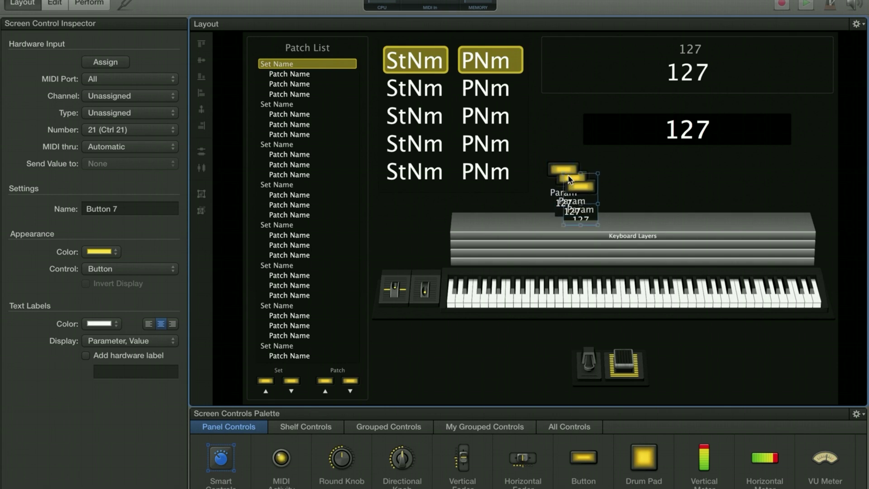
{"action": "left_click_drag", "start_coordinate": [592, 194], "coordinate": [681, 173]}
{"action": "left_click_drag", "start_coordinate": [592, 187], "coordinate": [644, 171]}
{"action": "left_click_drag", "start_coordinate": [587, 177], "coordinate": [607, 172]}
{"action": "left_click_drag", "start_coordinate": [745, 178], "coordinate": [668, 174]}
{"action": "left_click_drag", "start_coordinate": [595, 176], "coordinate": [618, 173]}
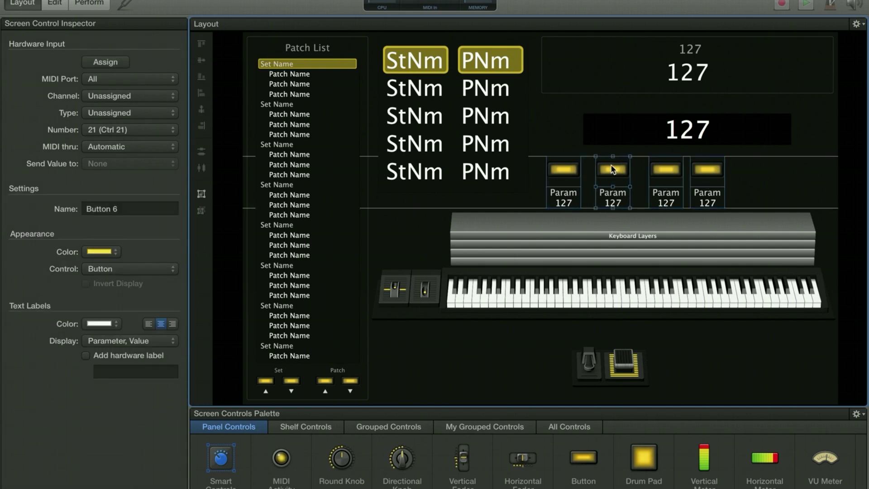
Distribute the four buttons evenly in the horizontal direction
{"action": "left_click_drag", "start_coordinate": [793, 181], "coordinate": [542, 181]}
{"action": "right_click", "coordinate": [574, 168]}
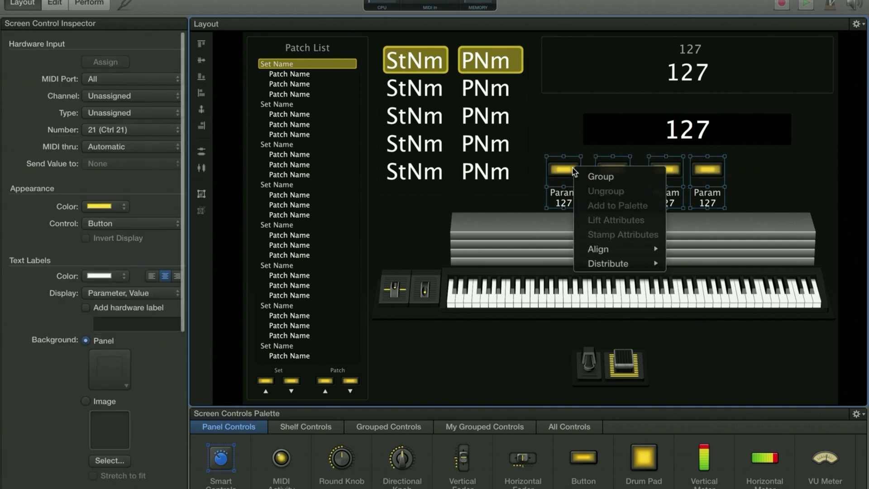
{"action": "mouse_move", "coordinate": [602, 266]}
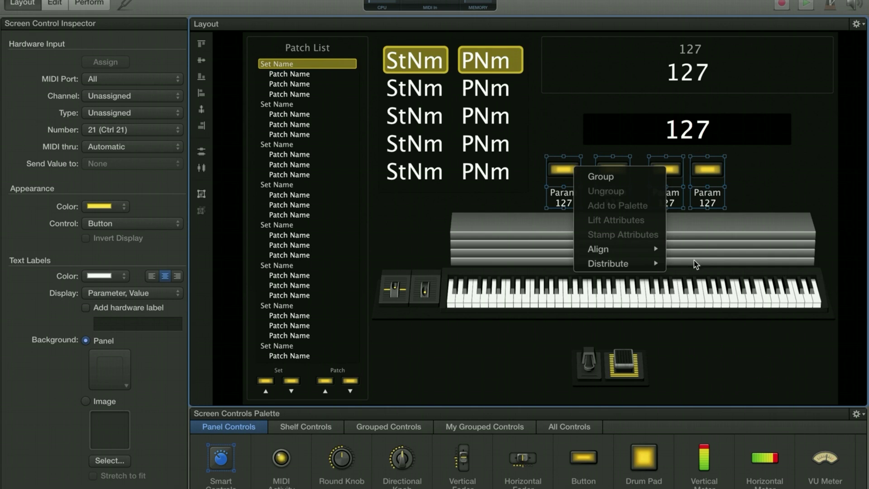
{"action": "left_click", "coordinate": [690, 281]}
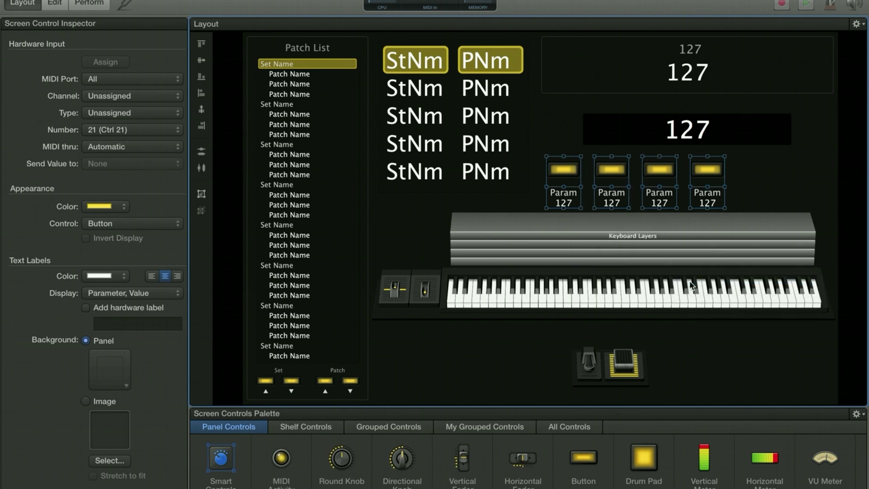
{"action": "left_click", "coordinate": [774, 181]}
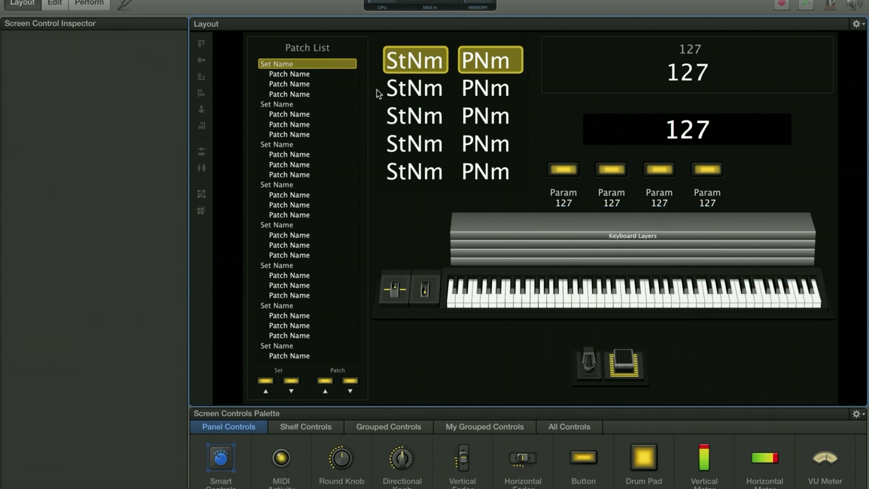
Set the new selector's view to Patch Names or Markers
{"action": "left_click", "coordinate": [432, 134]}
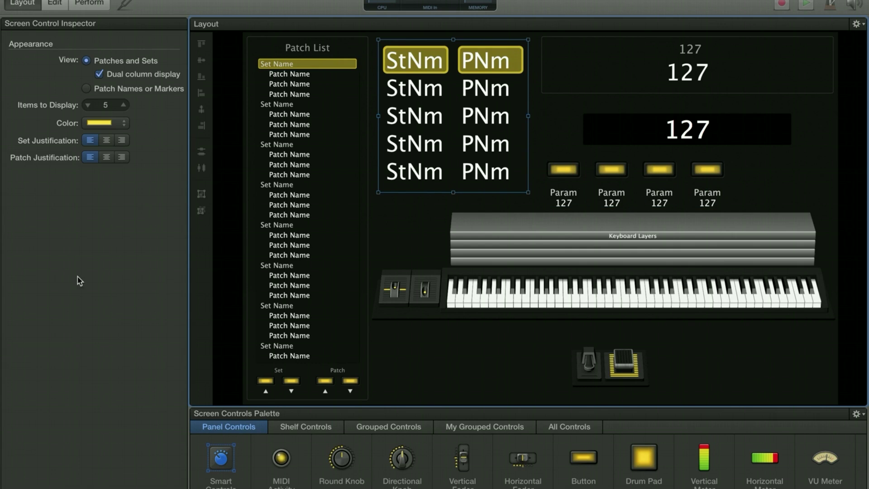
{"action": "left_click", "coordinate": [87, 89]}
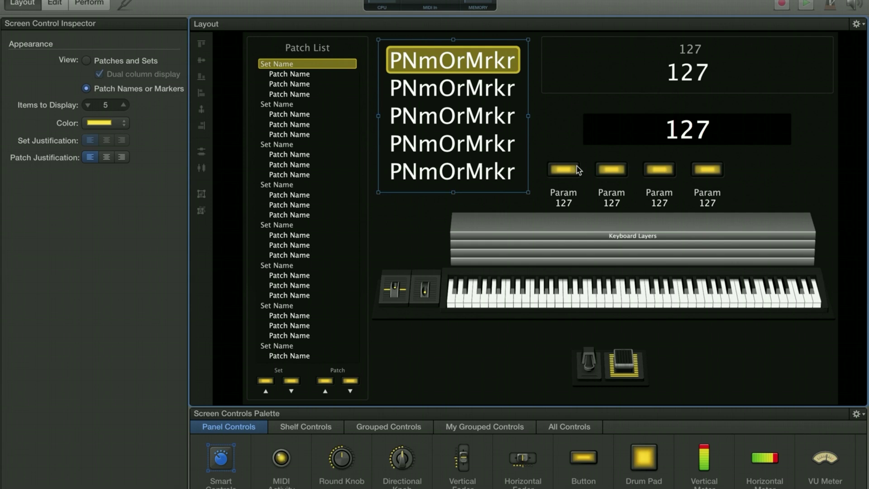
{"action": "left_click", "coordinate": [742, 173]}
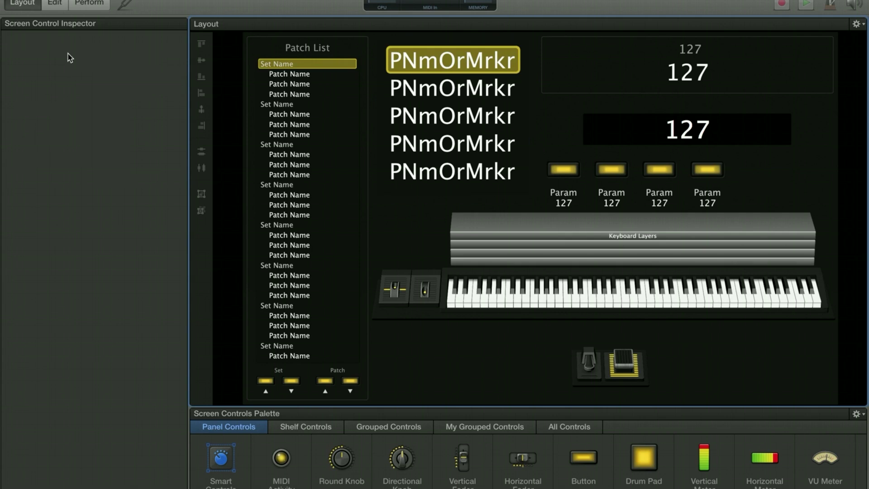
Return to Edit mode and accept the overlapping objects warning, opting not to be shown it again
{"action": "left_click", "coordinate": [60, 6]}
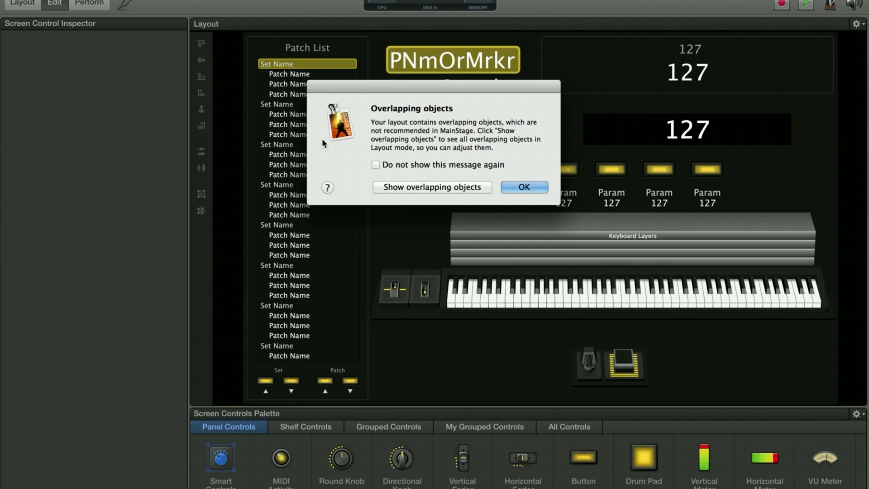
{"action": "left_click", "coordinate": [375, 164]}
{"action": "left_click", "coordinate": [510, 185]}
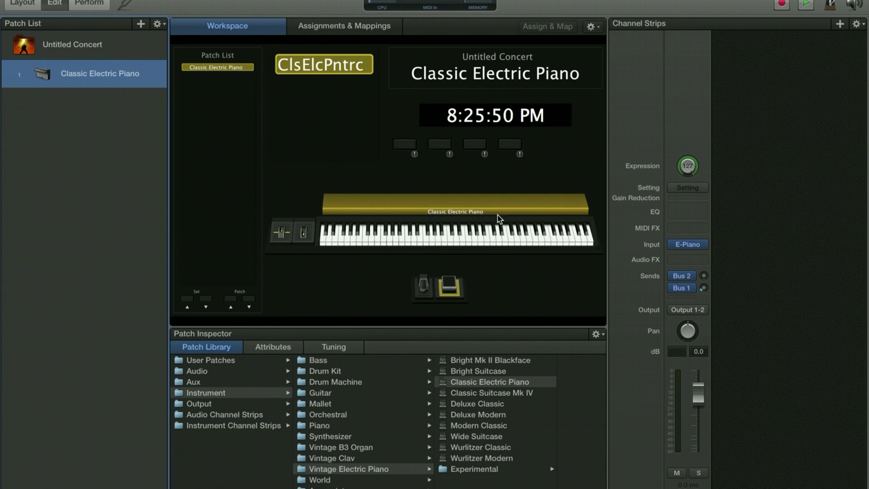
Create 4 new Instrument channel strips with MIDI Input set to None and Output set to No Output
{"action": "left_click", "coordinate": [748, 98]}
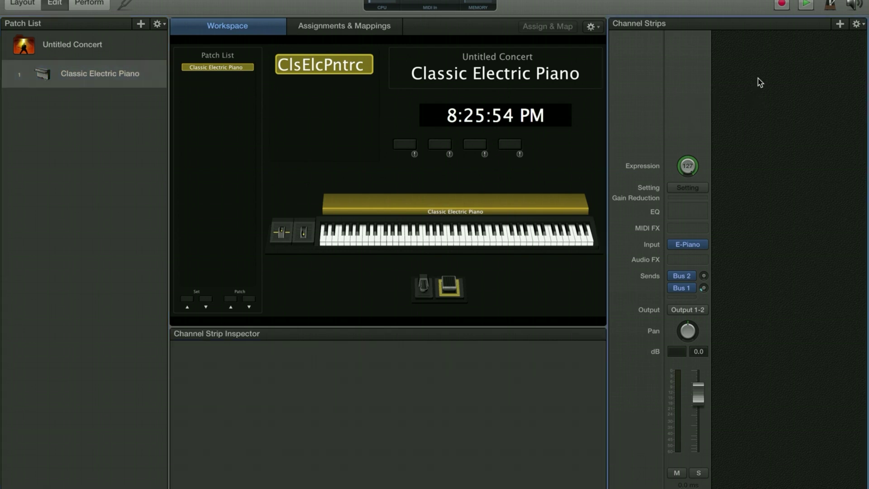
{"action": "left_click", "coordinate": [840, 24]}
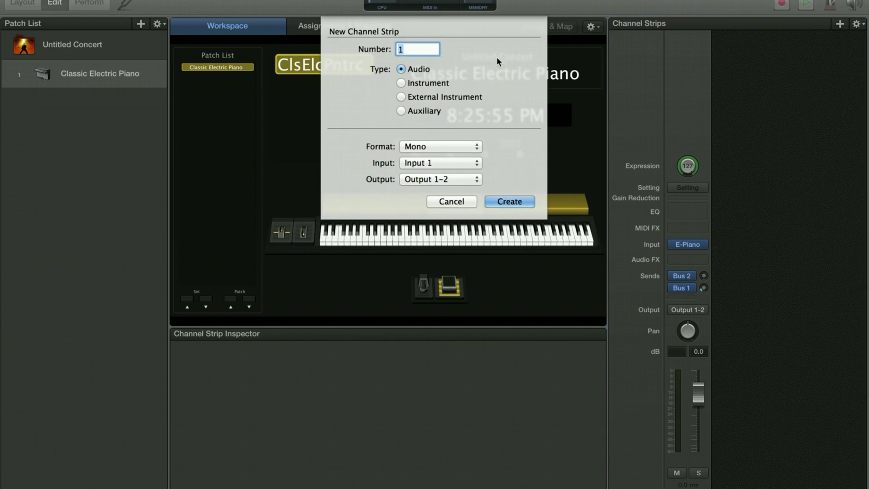
{"action": "left_click", "coordinate": [405, 82]}
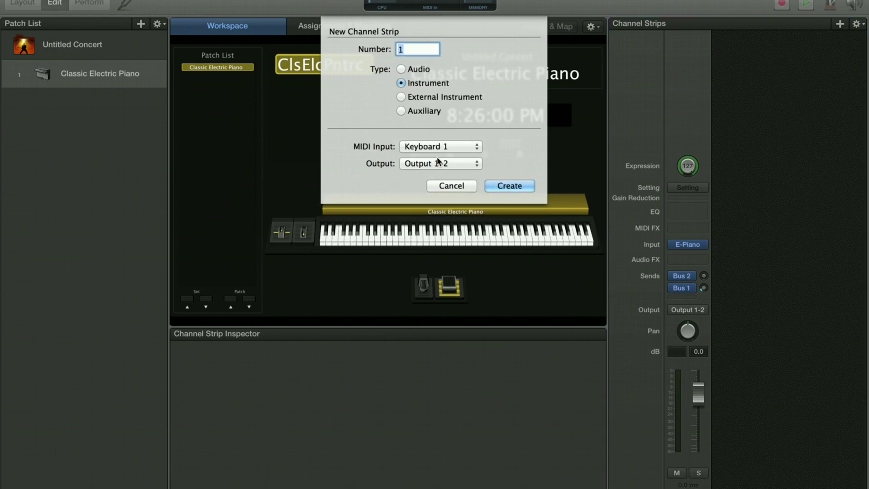
{"action": "left_click", "coordinate": [453, 147]}
{"action": "left_click", "coordinate": [444, 136]}
{"action": "left_click", "coordinate": [450, 164]}
{"action": "left_click", "coordinate": [442, 188]}
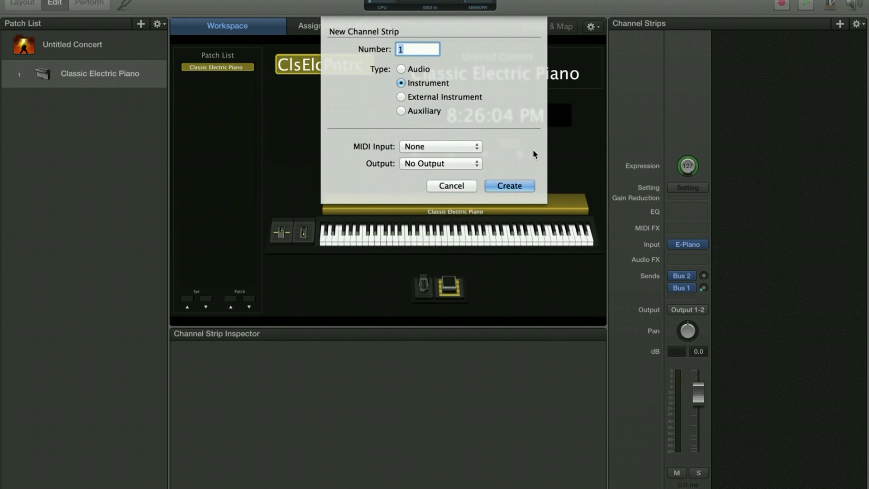
{"action": "left_click", "coordinate": [425, 97]}
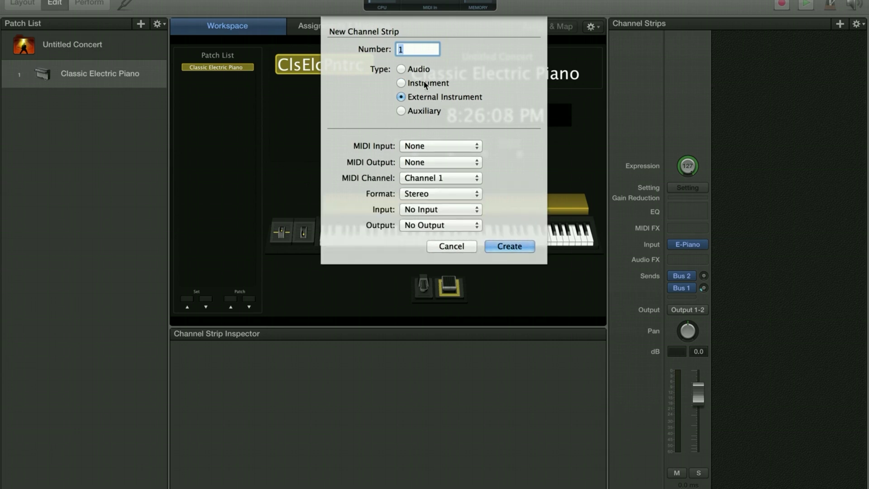
{"action": "left_click", "coordinate": [402, 82]}
{"action": "type", "text": "4"}
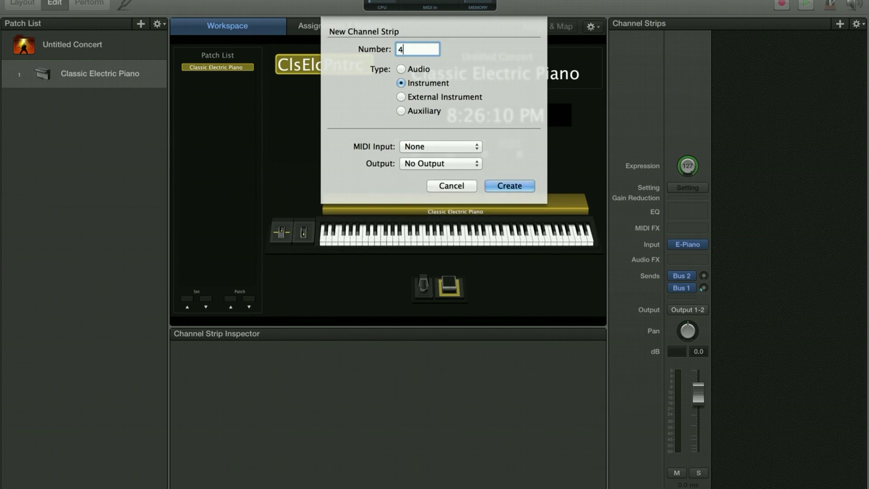
{"action": "left_click", "coordinate": [509, 186]}
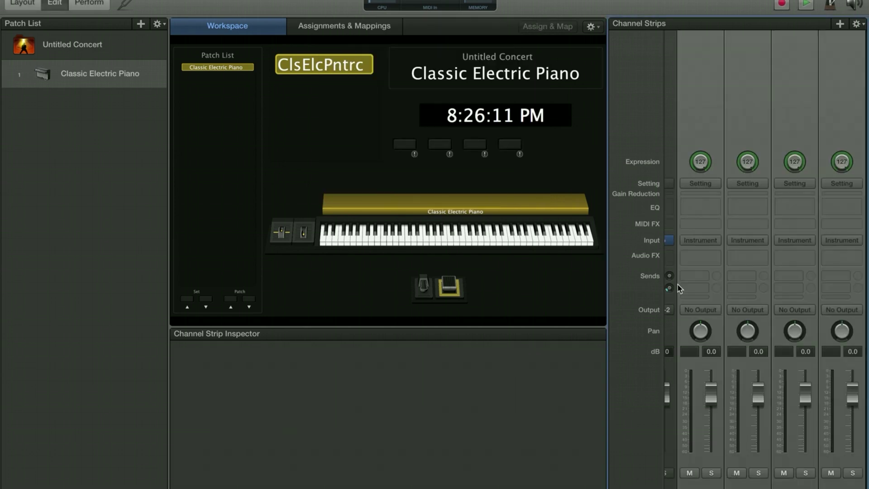
Load the mono Playback plug-in on the first new instrument channel strip and close its plug-in window
{"action": "scroll", "coordinate": [748, 278], "scroll_direction": "left", "scroll_amount": 2}
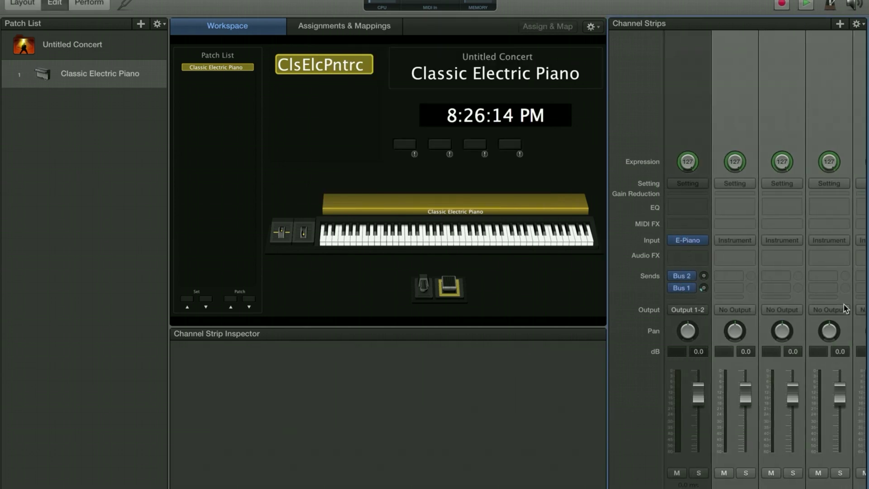
{"action": "scroll", "coordinate": [842, 298], "scroll_direction": "right", "scroll_amount": 3}
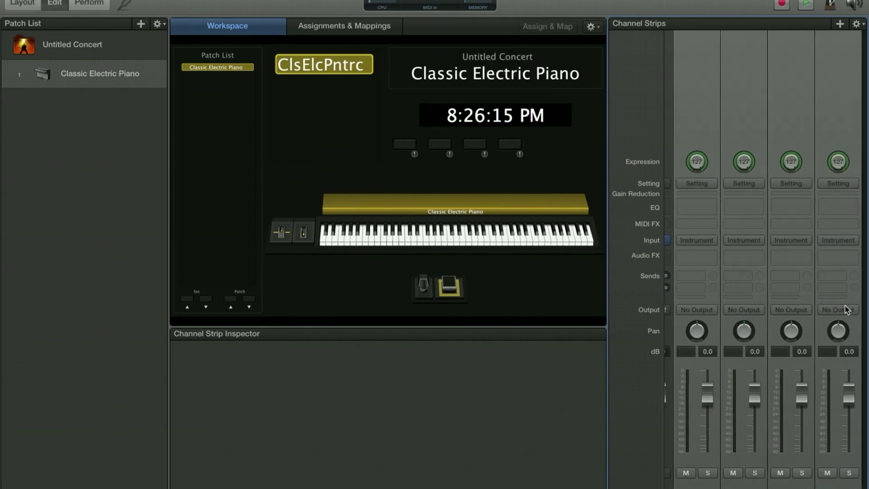
{"action": "left_click", "coordinate": [718, 241]}
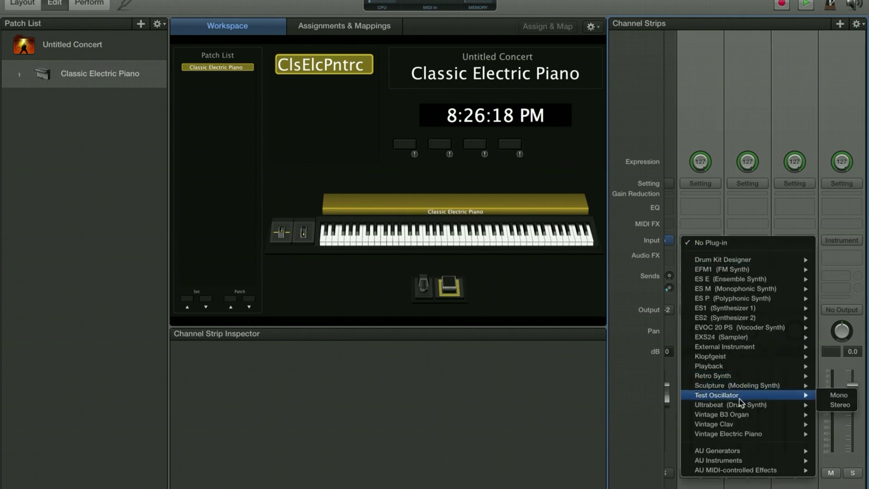
{"action": "mouse_move", "coordinate": [729, 371]}
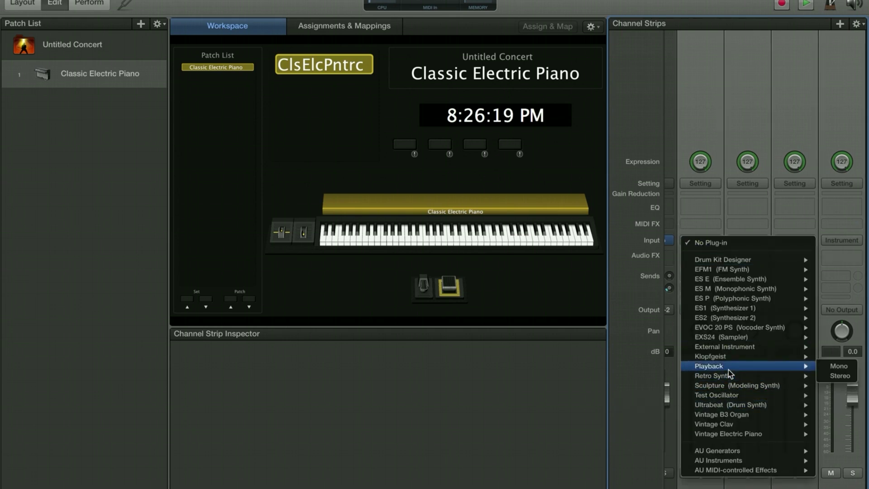
{"action": "left_click", "coordinate": [838, 366]}
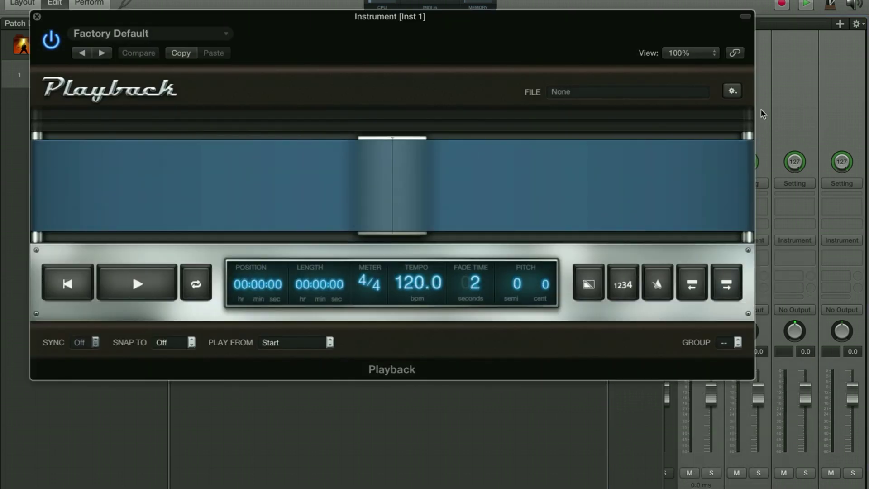
{"action": "left_click", "coordinate": [761, 258]}
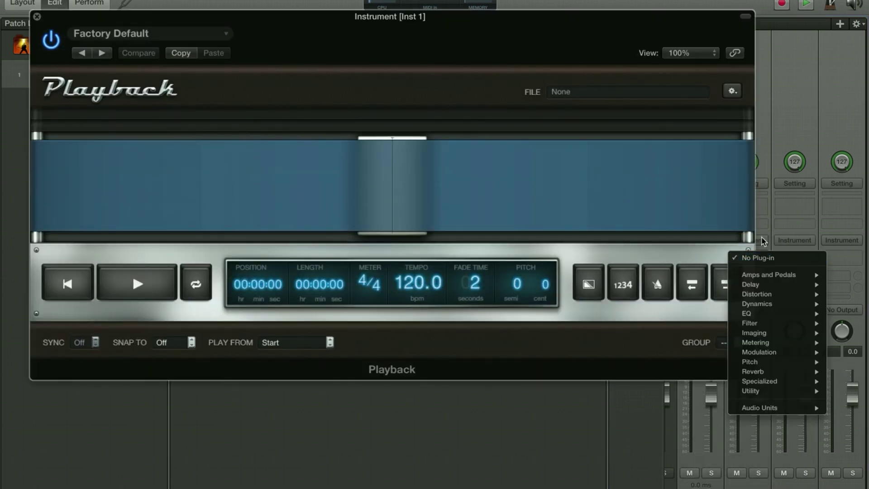
{"action": "left_click", "coordinate": [42, 22]}
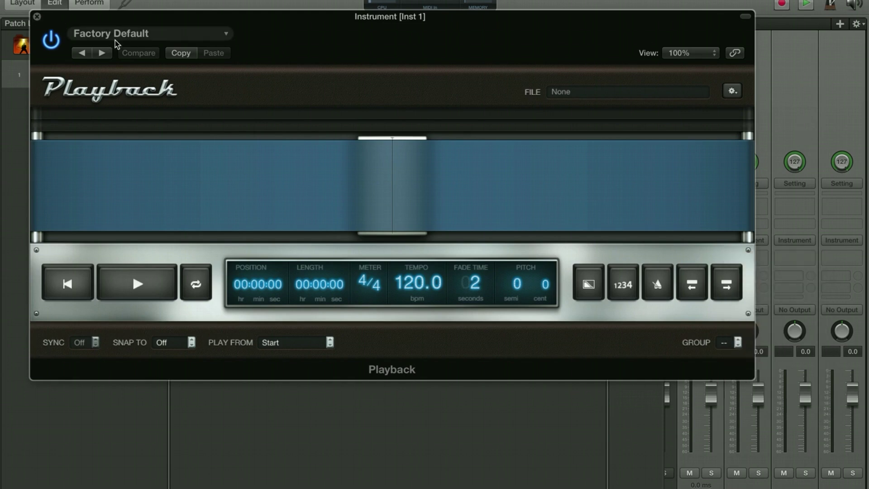
{"action": "left_click", "coordinate": [37, 17]}
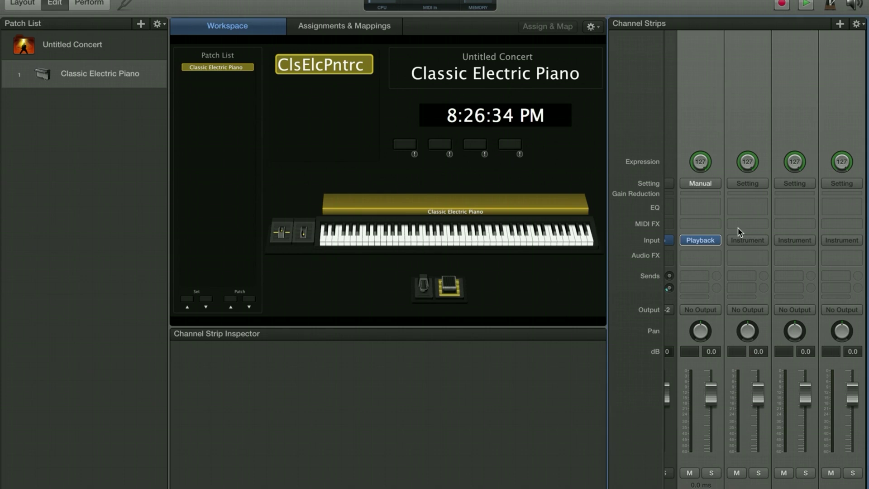
Load the Playback plug-in on the other three new channel strips and widen the Channel Strips area to show all five strips
{"action": "left_click", "coordinate": [746, 240]}
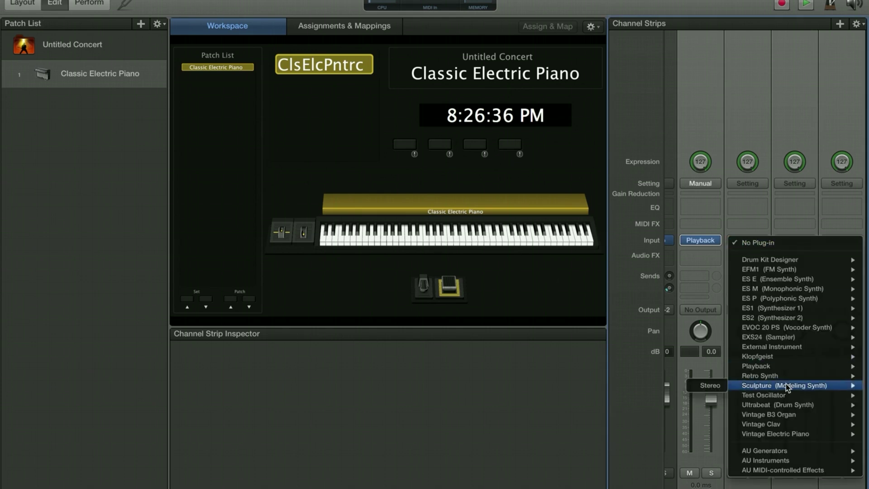
{"action": "left_click", "coordinate": [778, 386]}
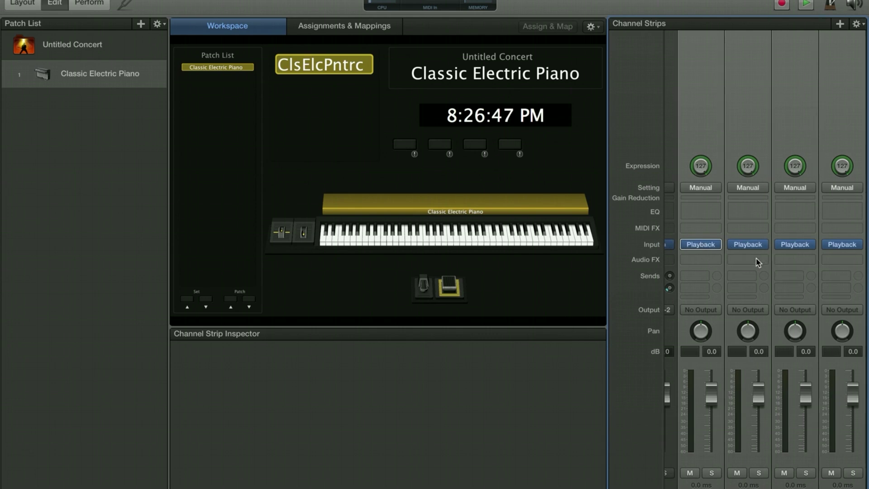
{"action": "scroll", "coordinate": [758, 262], "scroll_direction": "left", "scroll_amount": 2}
{"action": "scroll", "coordinate": [758, 262], "scroll_direction": "right", "scroll_amount": 2}
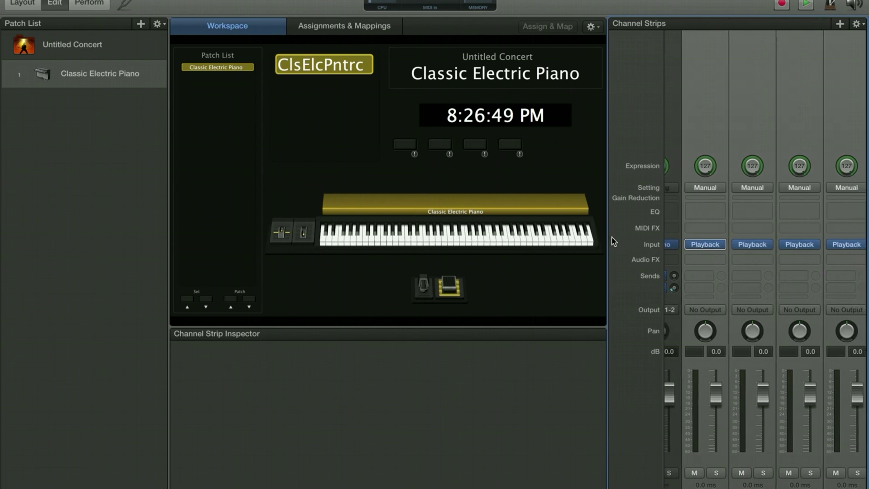
{"action": "left_click_drag", "start_coordinate": [608, 237], "coordinate": [527, 237]}
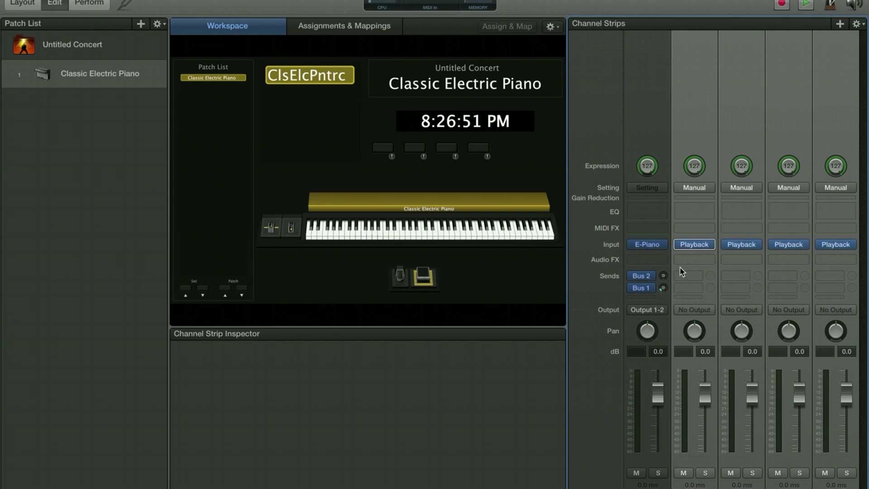
{"action": "mouse_move", "coordinate": [677, 247]}
{"action": "left_click", "coordinate": [695, 316]}
{"action": "mouse_move", "coordinate": [705, 335]}
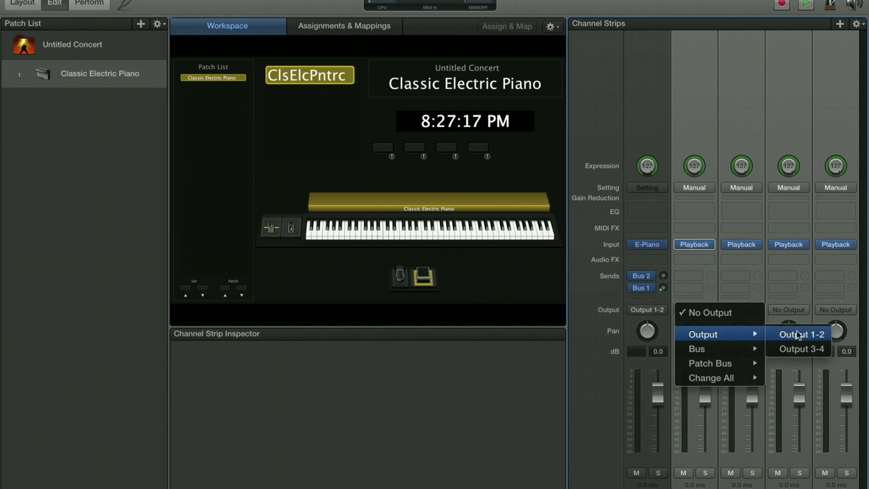
{"action": "left_click", "coordinate": [658, 321]}
Pan the E-Piano channel strip hard left to -64 and test it by playing notes on the on-screen keyboard
{"action": "mouse_move", "coordinate": [653, 289]}
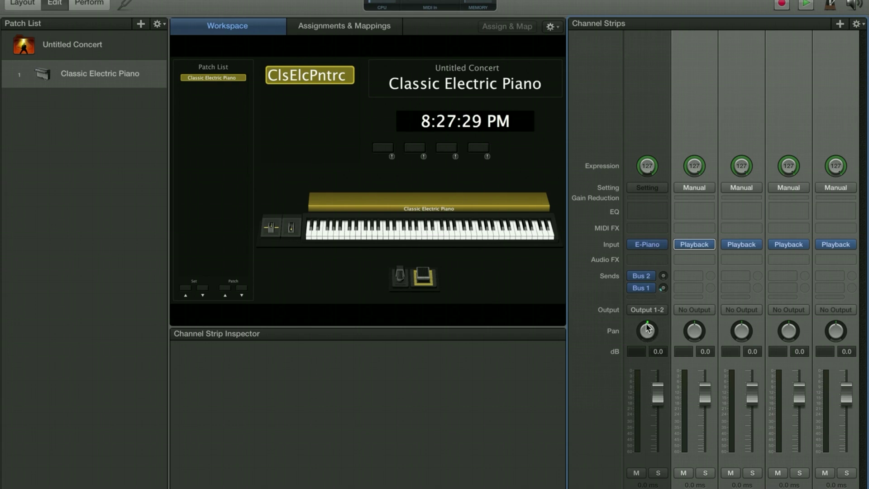
{"action": "left_click_drag", "start_coordinate": [647, 330], "coordinate": [647, 339]}
{"action": "left_click", "coordinate": [447, 238]}
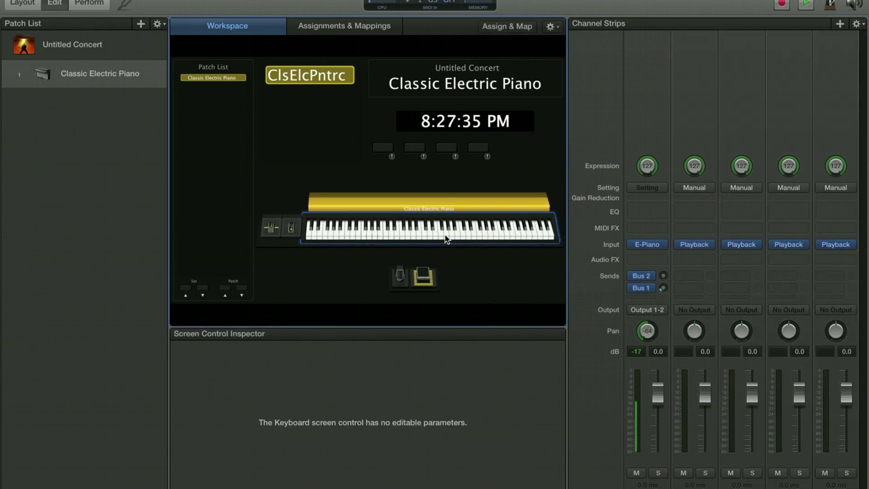
{"action": "left_click", "coordinate": [426, 236]}
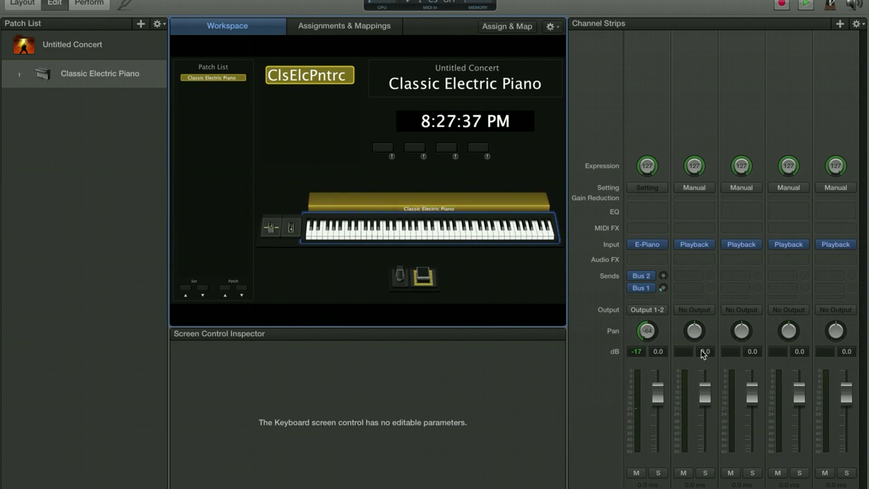
Route the first Playback strip to Output 1-2 and pan it hard right to +63
{"action": "mouse_move", "coordinate": [696, 248]}
{"action": "left_click", "coordinate": [699, 311]}
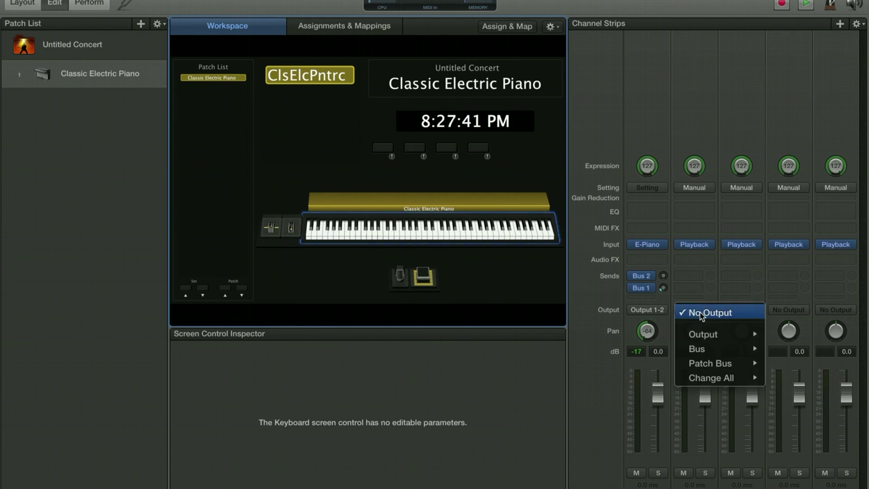
{"action": "mouse_move", "coordinate": [708, 353]}
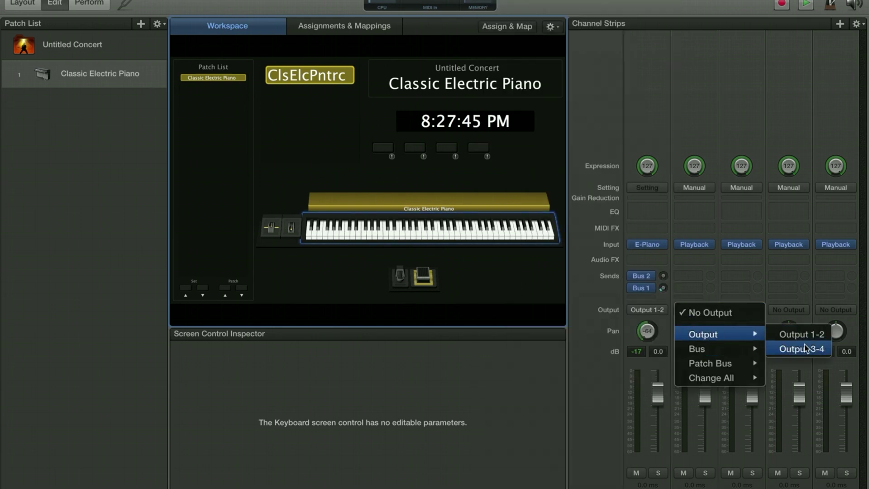
{"action": "left_click", "coordinate": [787, 334]}
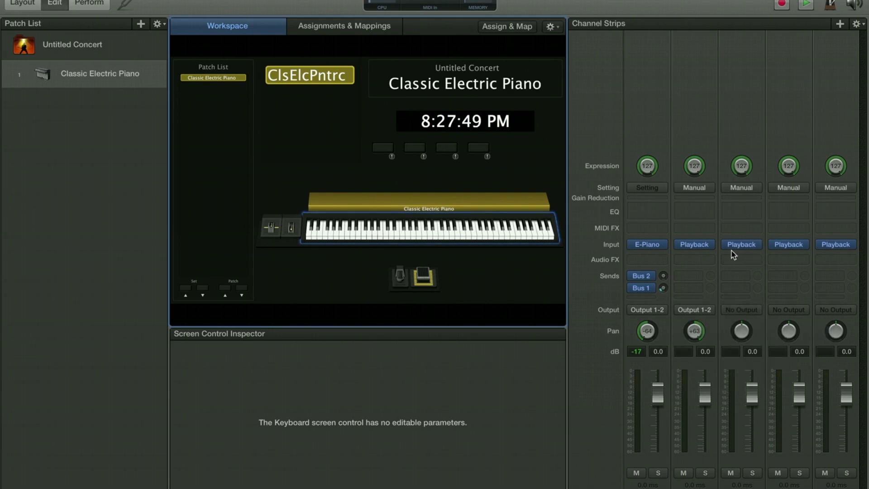
Route the second Playback strip to Output 3-4 and pan it hard left to -64
{"action": "left_click", "coordinate": [740, 312]}
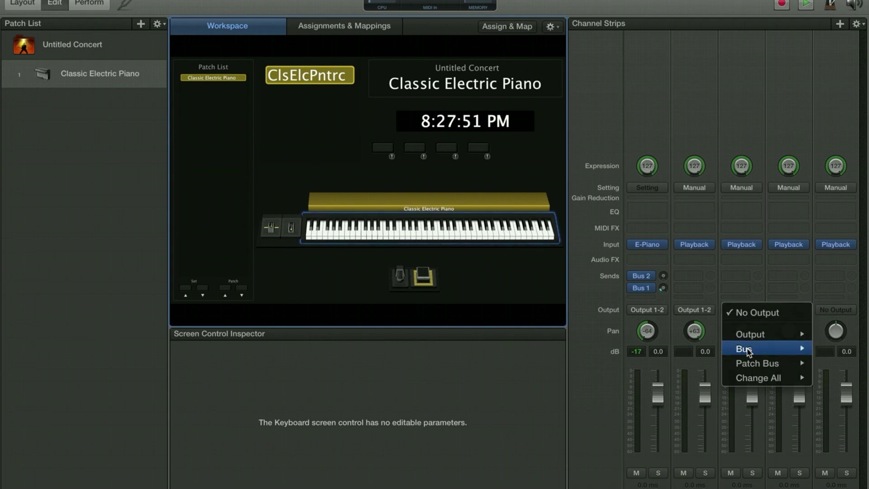
{"action": "mouse_move", "coordinate": [751, 335]}
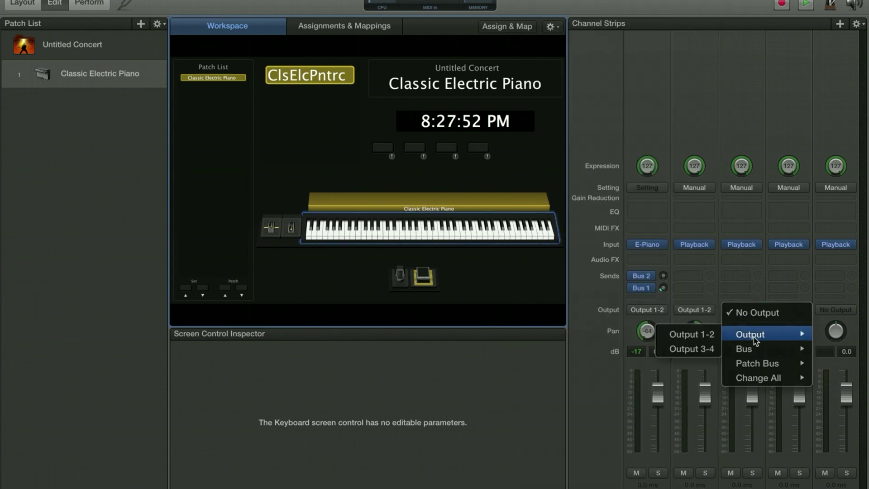
{"action": "left_click", "coordinate": [707, 351]}
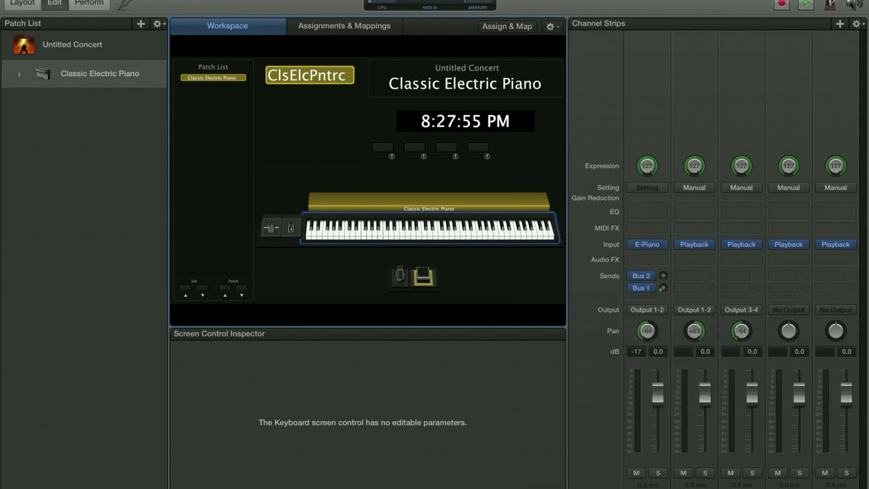
Route the third Playback strip to Output 3-4 and pan it hard right to +63
{"action": "left_click", "coordinate": [789, 311]}
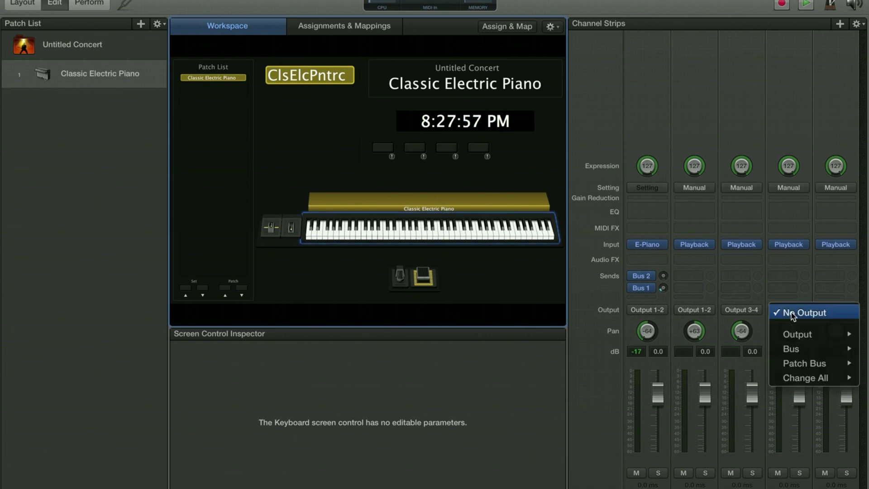
{"action": "mouse_move", "coordinate": [796, 334]}
{"action": "left_click", "coordinate": [727, 351]}
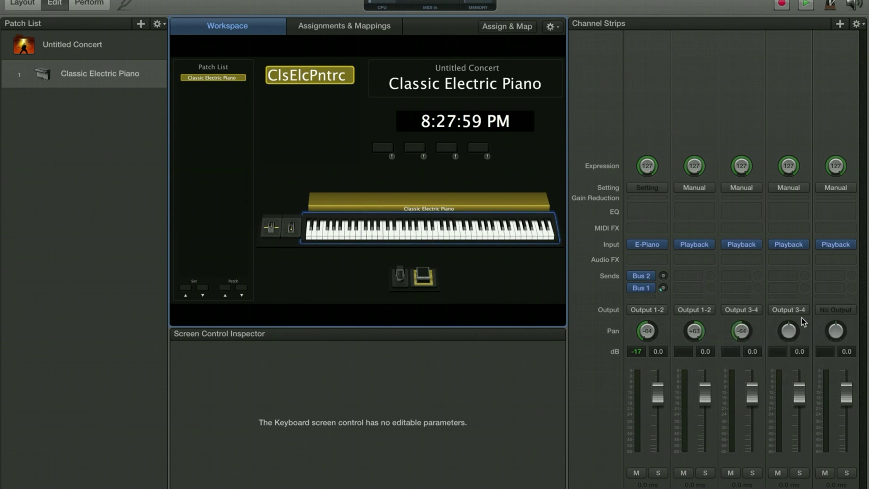
{"action": "left_click_drag", "start_coordinate": [788, 331], "coordinate": [787, 156]}
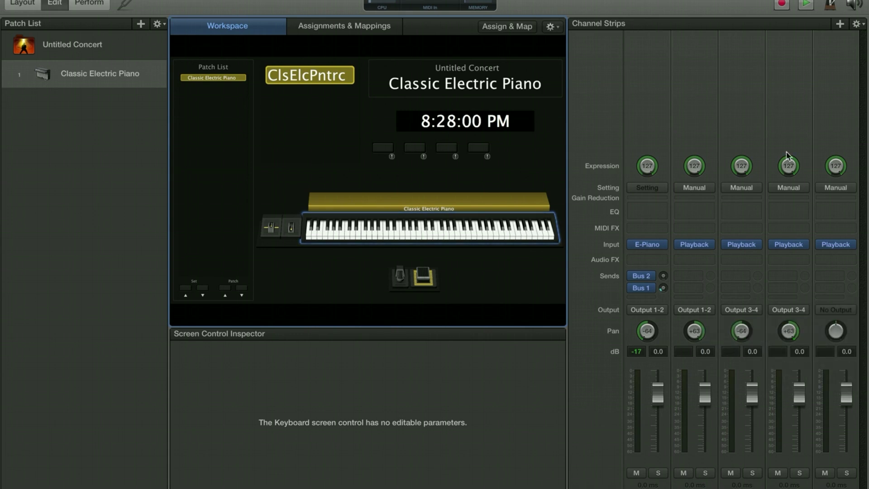
Route the fourth Playback strip to Output 3-4 and pan it hard right to +63
{"action": "left_click", "coordinate": [837, 310]}
{"action": "mouse_move", "coordinate": [775, 335]}
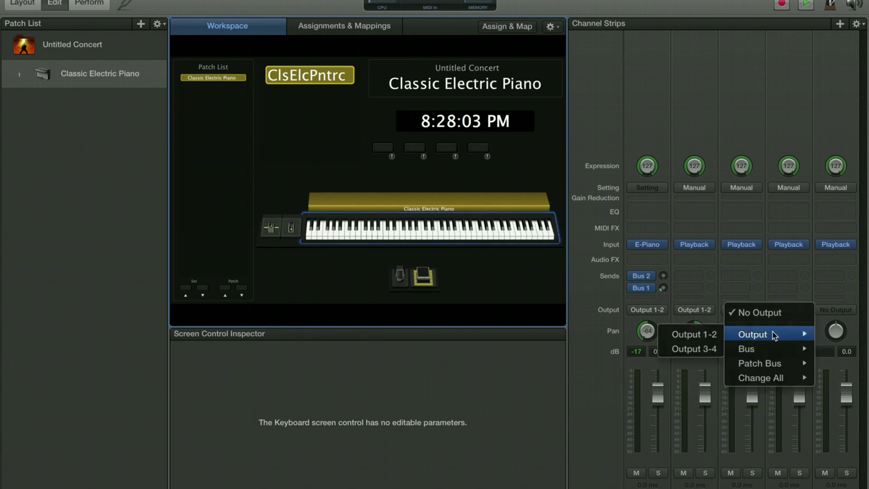
{"action": "left_click", "coordinate": [696, 349]}
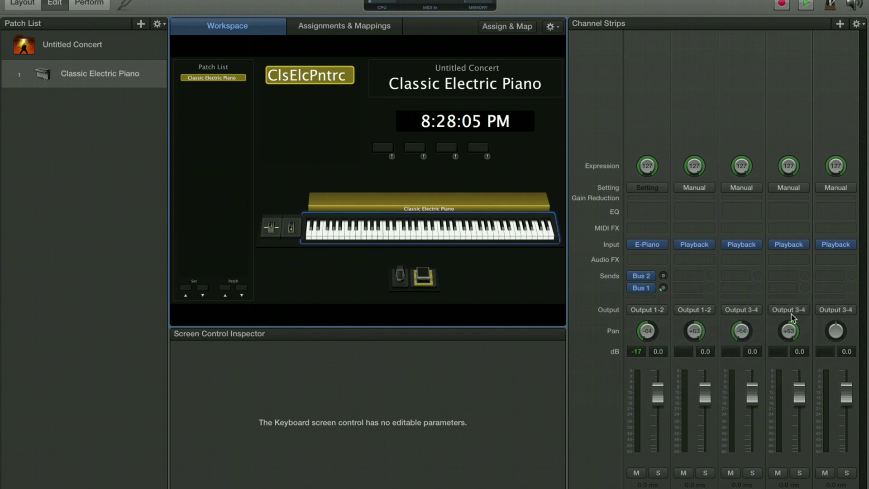
{"action": "left_click_drag", "start_coordinate": [835, 331], "coordinate": [837, 154]}
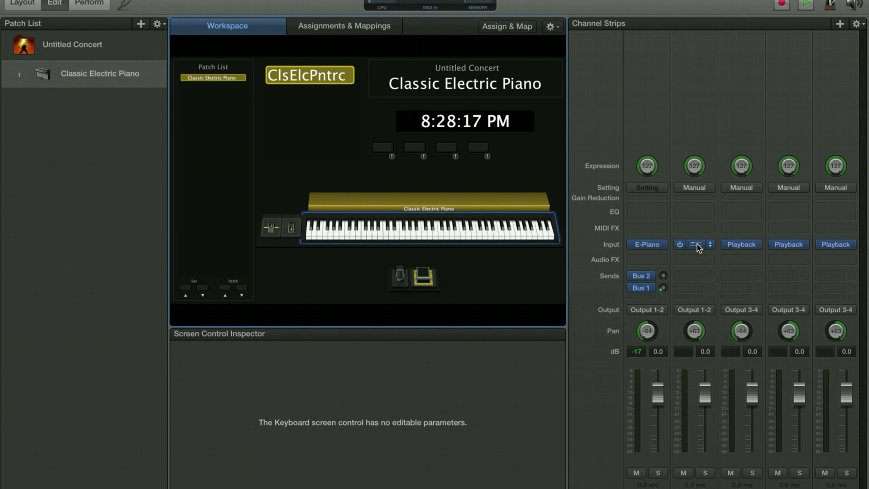
Open the first strip's Playback plug-in, view its presets and file options, and enable Start with Play Action
{"action": "left_click", "coordinate": [696, 245]}
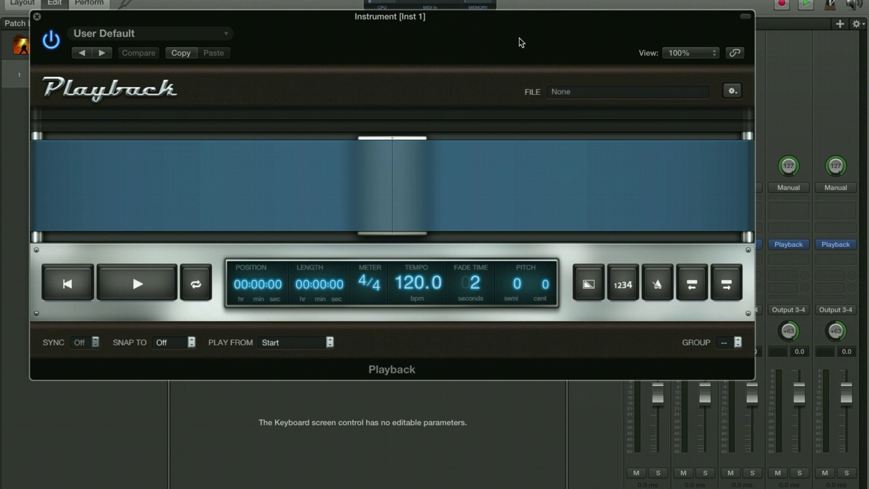
{"action": "left_click", "coordinate": [222, 35]}
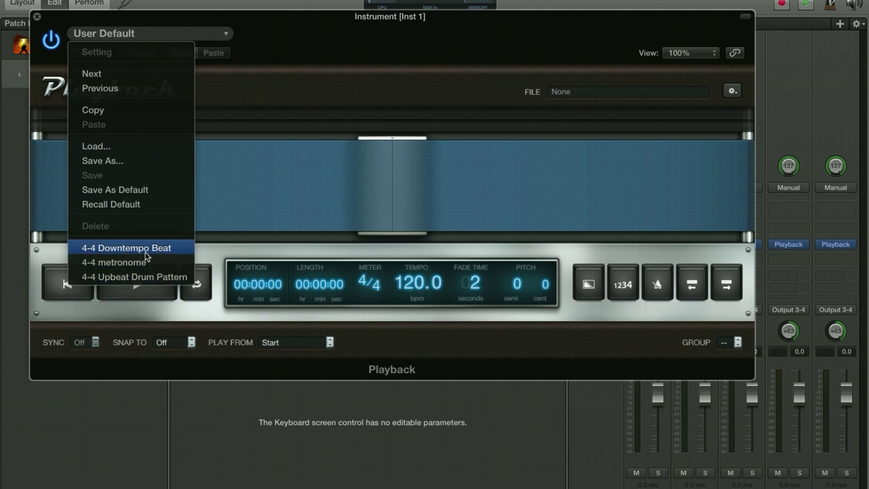
{"action": "left_click", "coordinate": [333, 50]}
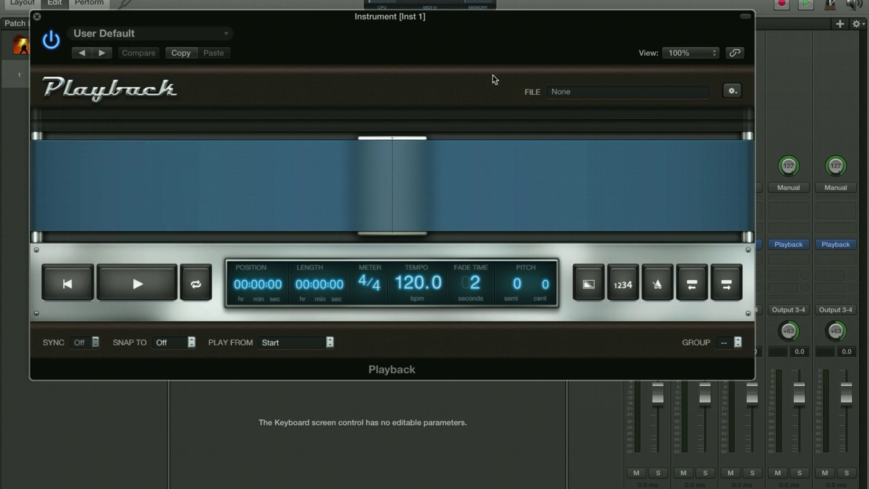
{"action": "left_click", "coordinate": [733, 91]}
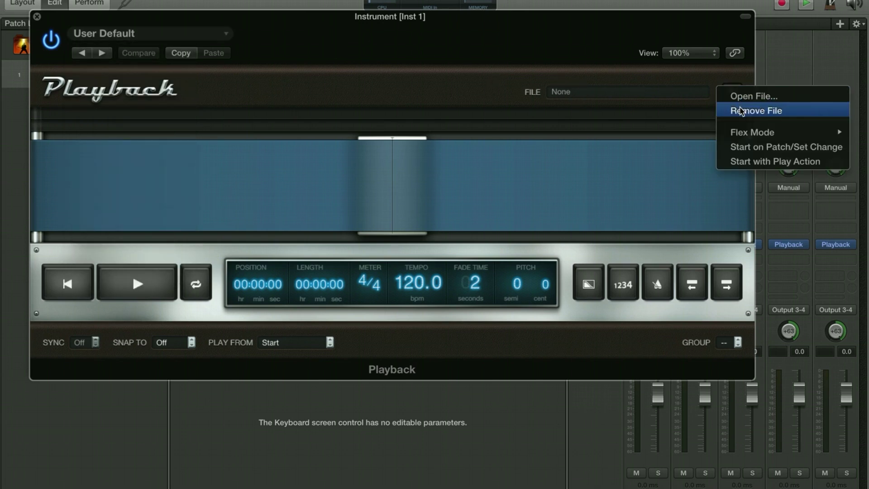
{"action": "mouse_move", "coordinate": [754, 138]}
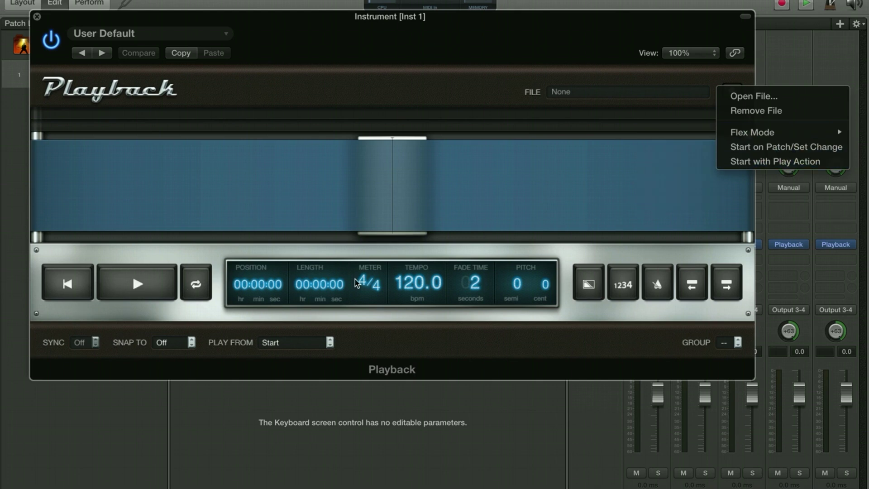
{"action": "left_click", "coordinate": [779, 161]}
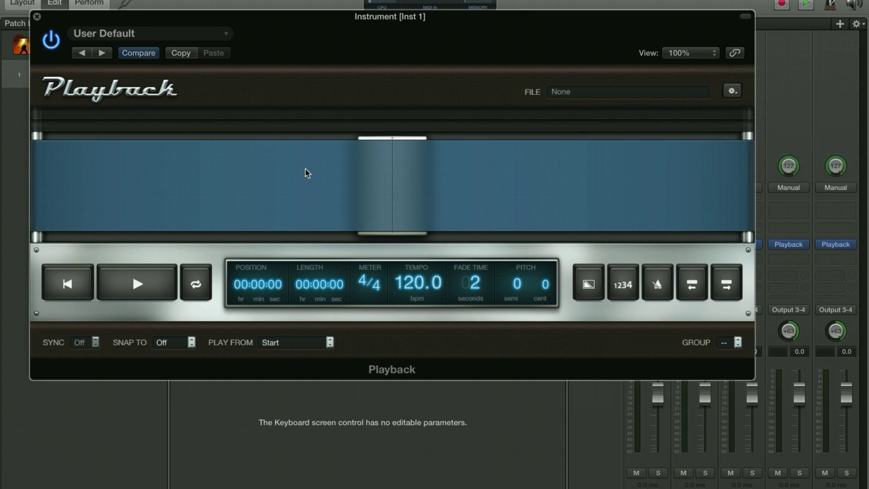
Load Ac Guitar.caf from the Hosanna Tracks folder, under Music, MainStage, Tracks, into the first strip's Playback plug-in
{"action": "left_click", "coordinate": [587, 97]}
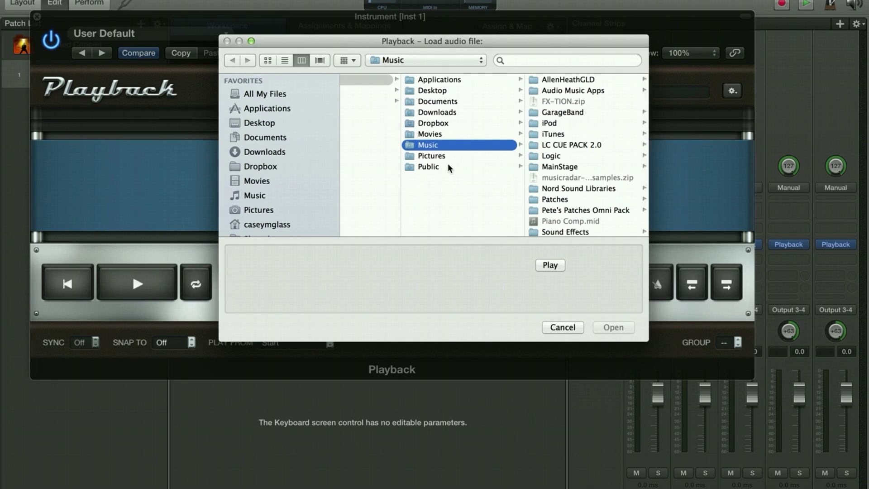
{"action": "left_click", "coordinate": [262, 197]}
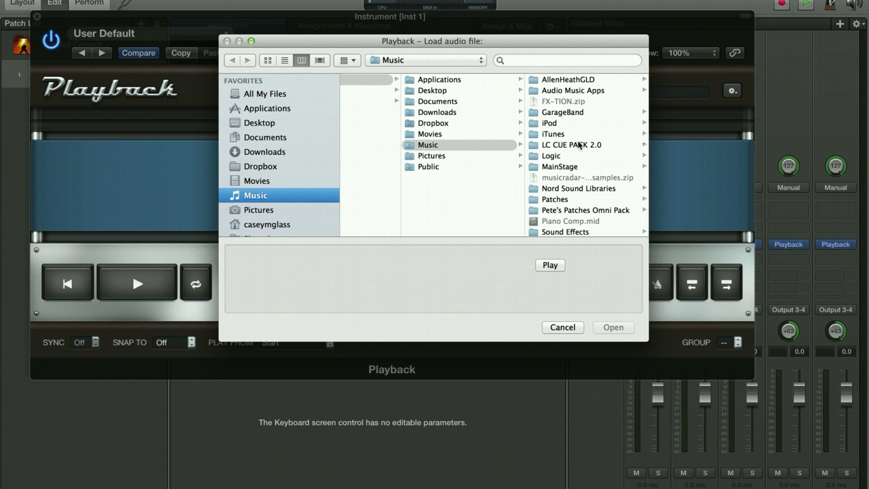
{"action": "scroll", "coordinate": [578, 145], "scroll_direction": "down", "scroll_amount": 1}
{"action": "scroll", "coordinate": [579, 145], "scroll_direction": "up", "scroll_amount": 1}
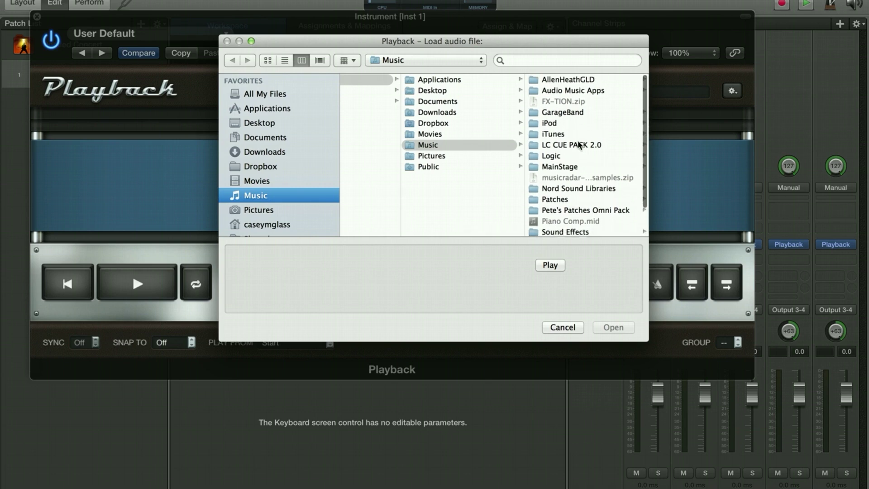
{"action": "left_click", "coordinate": [571, 166]}
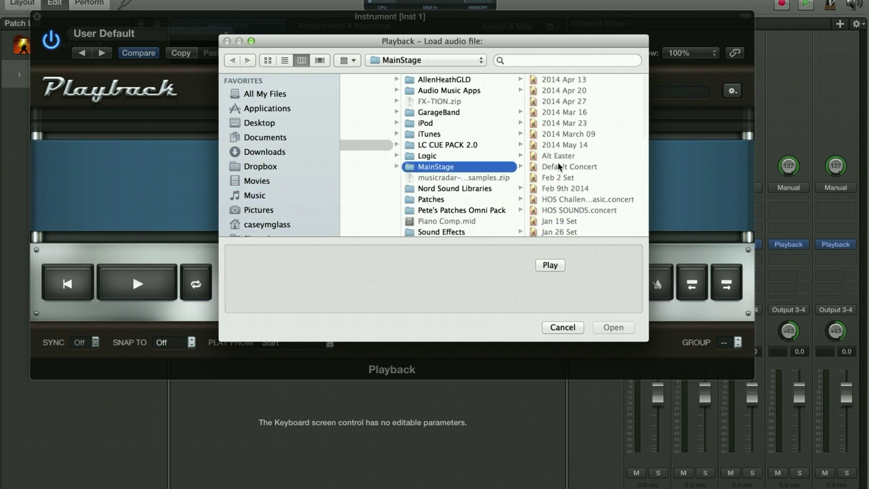
{"action": "scroll", "coordinate": [555, 141], "scroll_direction": "up", "scroll_amount": 2}
{"action": "scroll", "coordinate": [555, 141], "scroll_direction": "down", "scroll_amount": 5}
{"action": "left_click", "coordinate": [550, 211]}
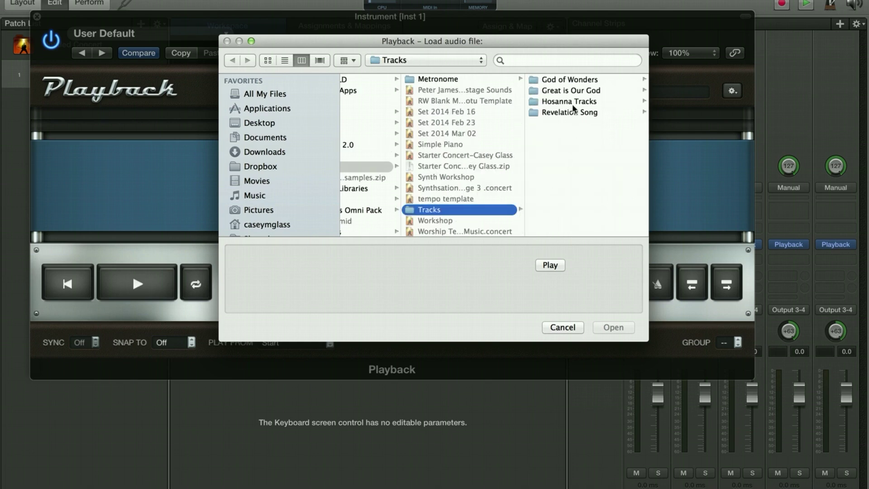
{"action": "left_click", "coordinate": [572, 103]}
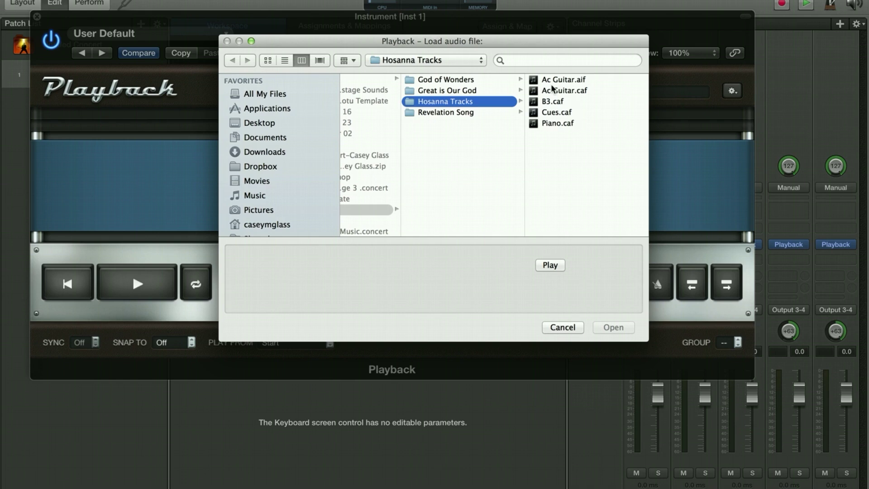
{"action": "left_click", "coordinate": [569, 93]}
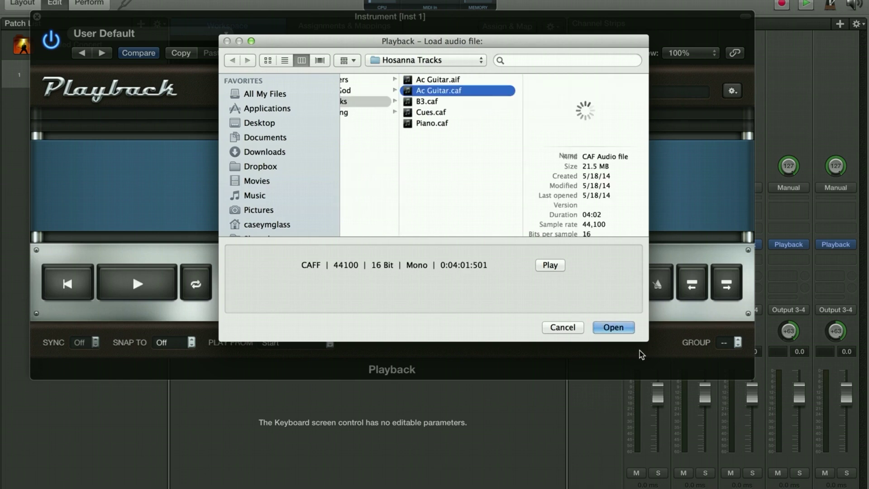
{"action": "left_click", "coordinate": [611, 327]}
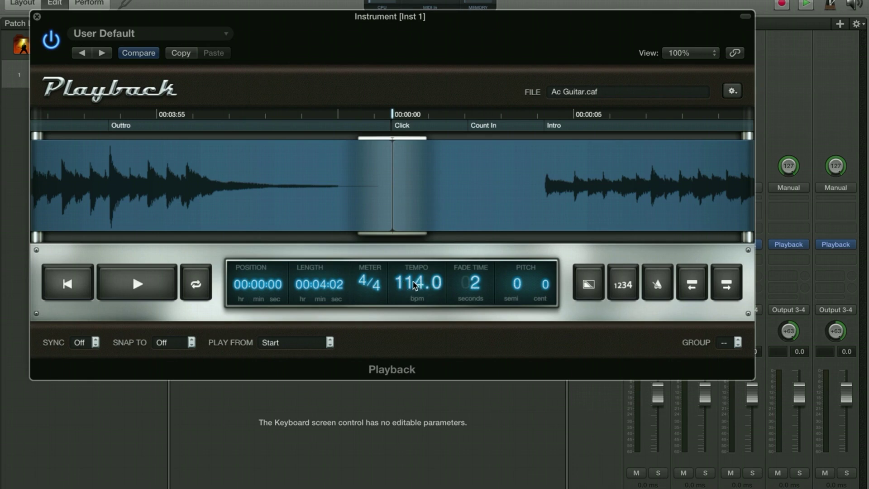
Close the Playback window and enable Change Tempo To and Has Time Signature in the Classic Electric Piano patch's attributes
{"action": "left_click", "coordinate": [406, 417]}
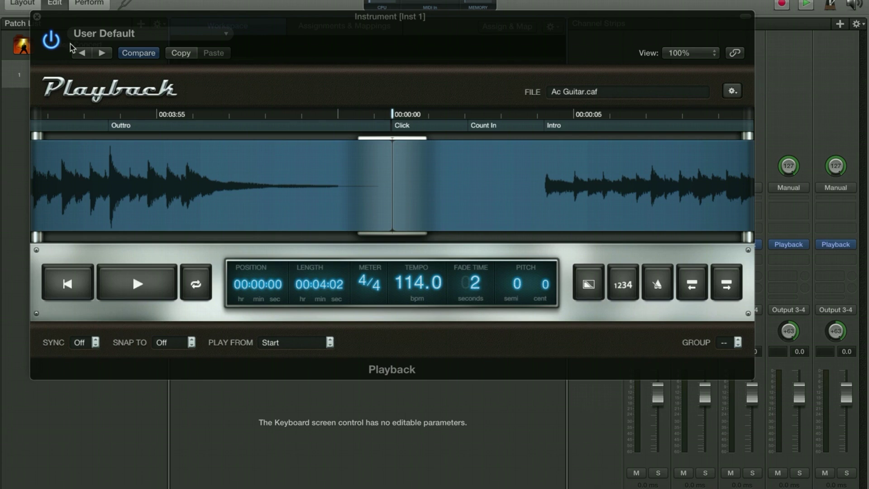
{"action": "left_click", "coordinate": [37, 17]}
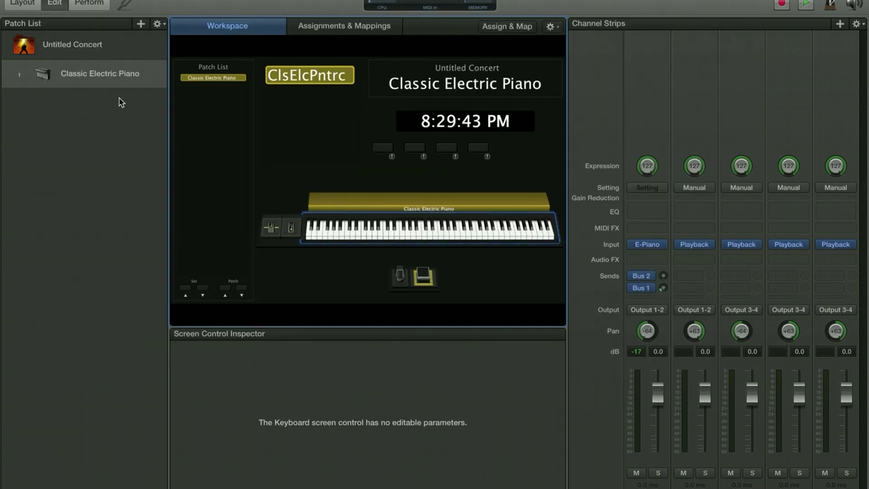
{"action": "left_click", "coordinate": [107, 78]}
{"action": "left_click", "coordinate": [273, 348]}
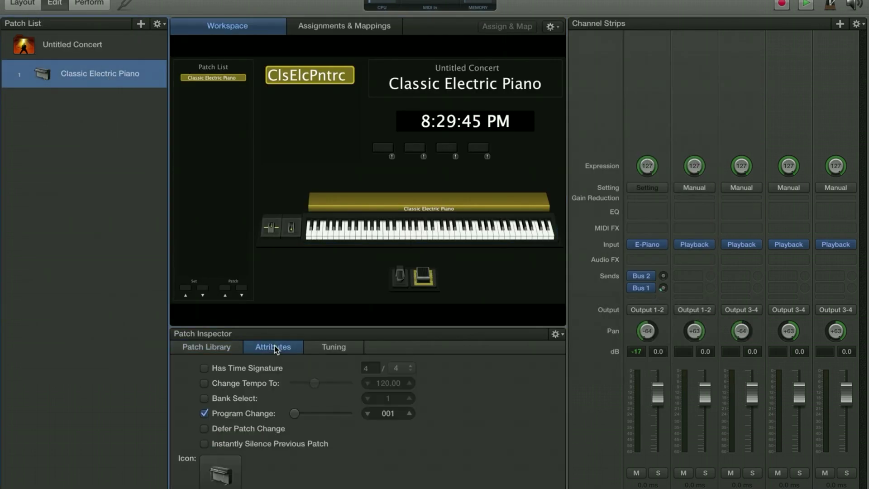
{"action": "left_click", "coordinate": [206, 383]}
{"action": "left_click", "coordinate": [205, 368]}
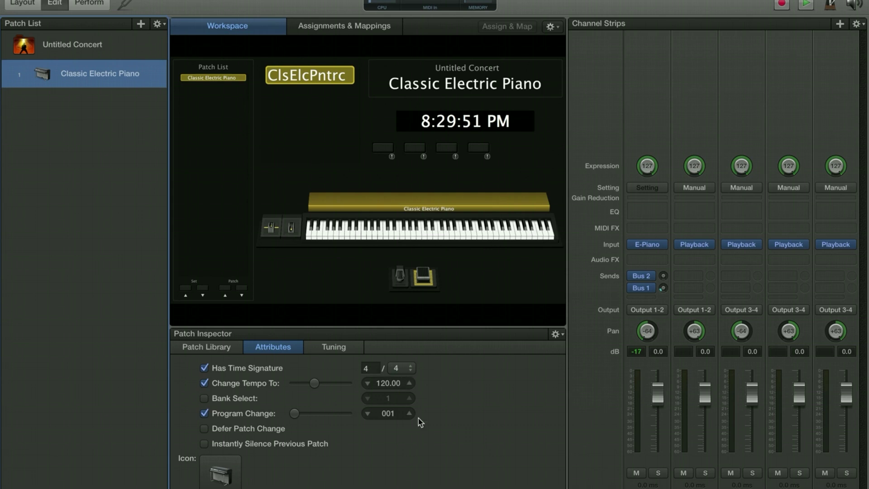
Audition the guitar track with the first strip's Playback plug-in open, and stop both the track and the concert transport
{"action": "left_click", "coordinate": [806, 5]}
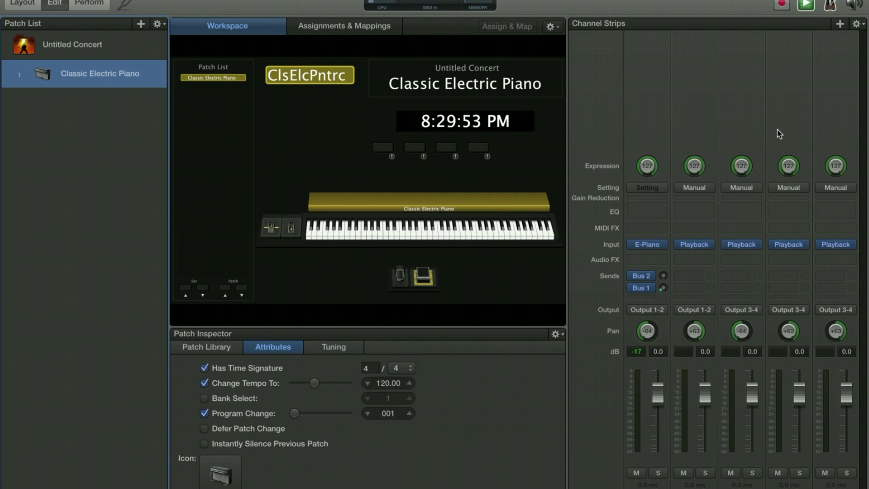
{"action": "left_click", "coordinate": [692, 245]}
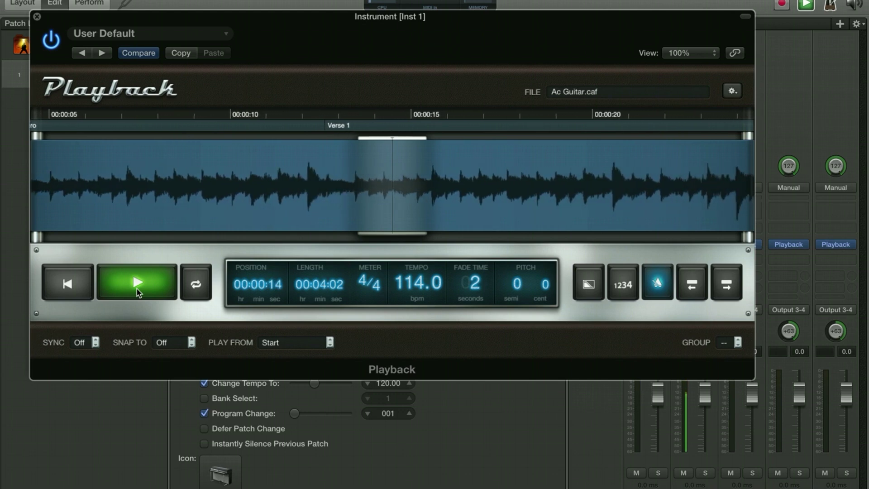
{"action": "left_click", "coordinate": [137, 292]}
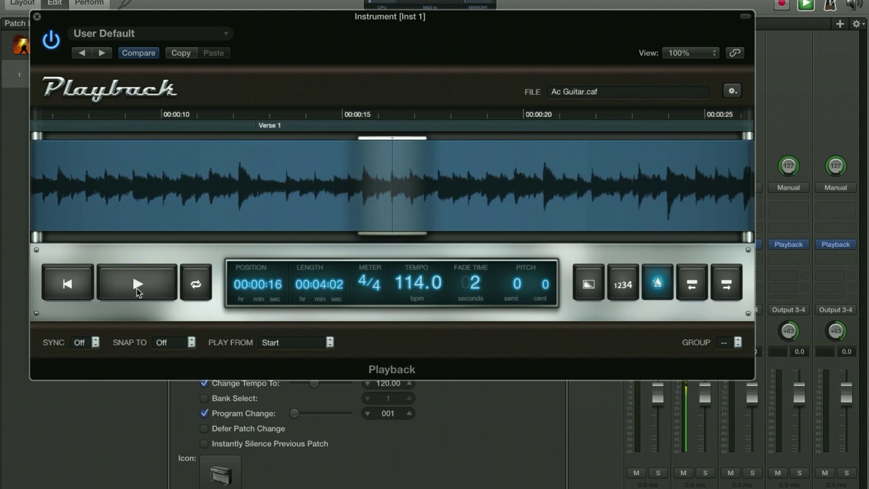
{"action": "left_click", "coordinate": [806, 6]}
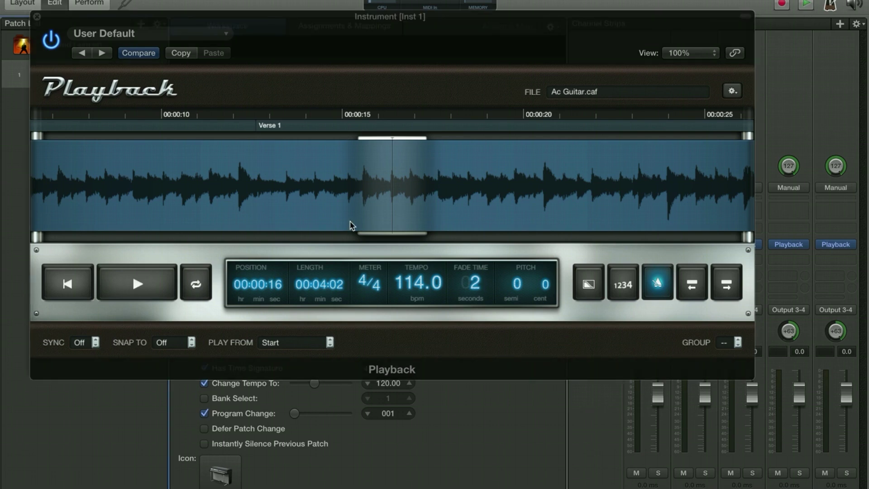
Turn Sync on, set the guitar track's Flex Mode to Polyphonic, and audition the result
{"action": "left_click", "coordinate": [84, 342]}
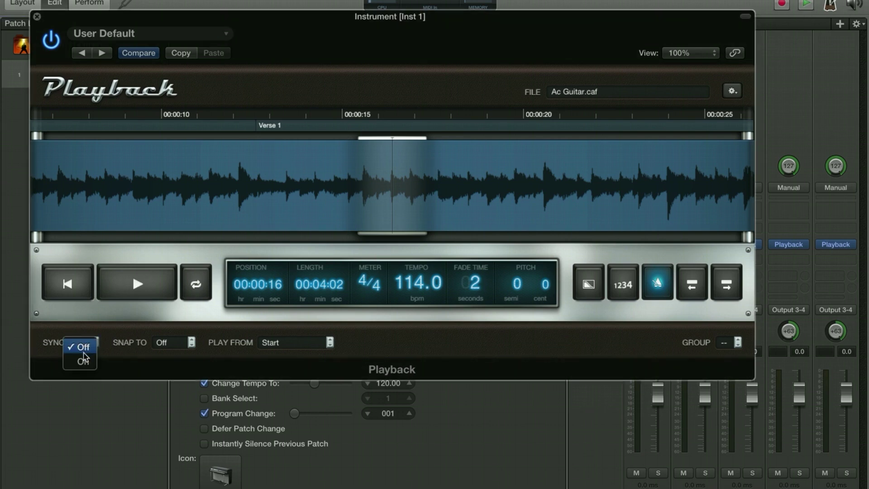
{"action": "left_click", "coordinate": [84, 359]}
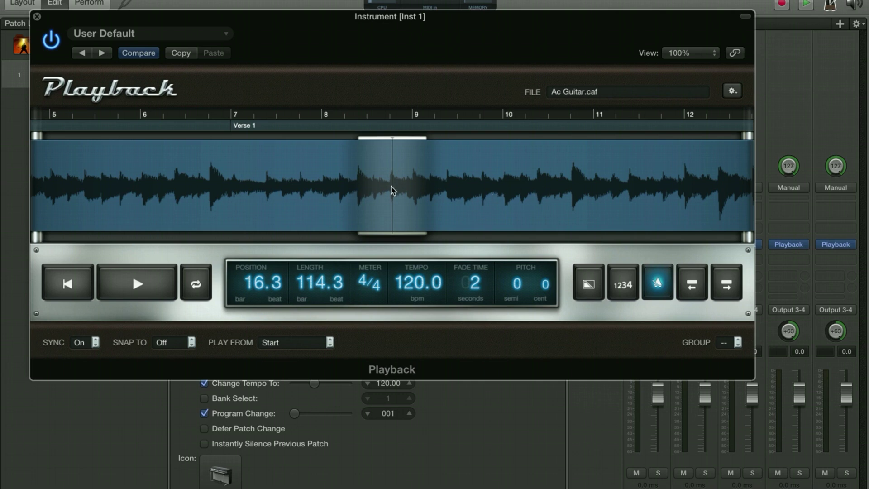
{"action": "left_click", "coordinate": [732, 91]}
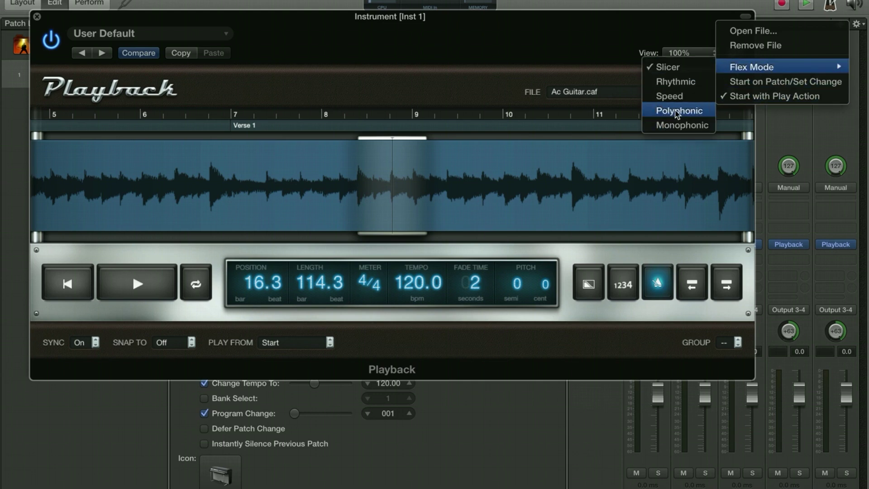
{"action": "left_click", "coordinate": [677, 112]}
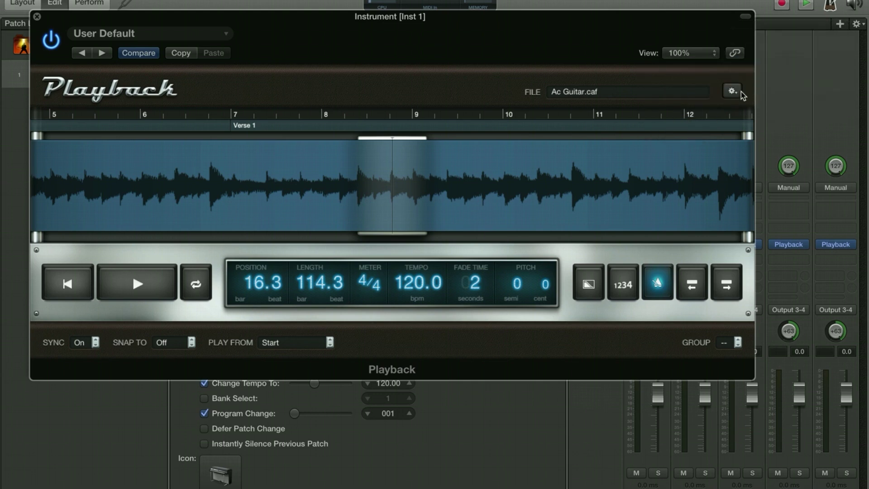
{"action": "key", "text": "space"}
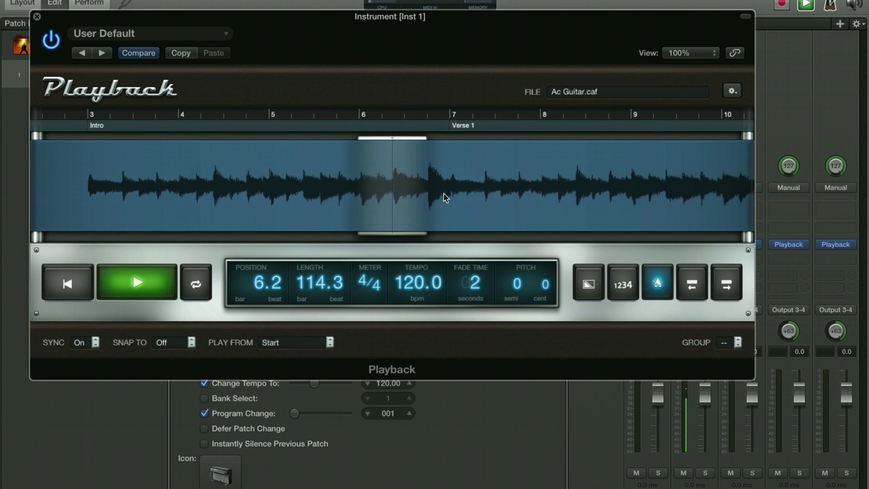
{"action": "key", "text": "space"}
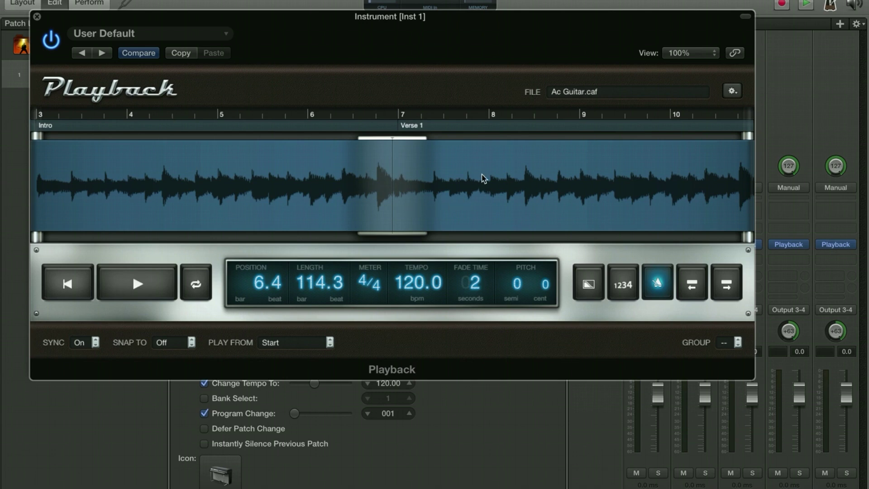
Set Snap To to Bar and test starting and stopping the guitar track
{"action": "left_click", "coordinate": [181, 344]}
{"action": "left_click", "coordinate": [184, 375]}
{"action": "key", "text": "space"}
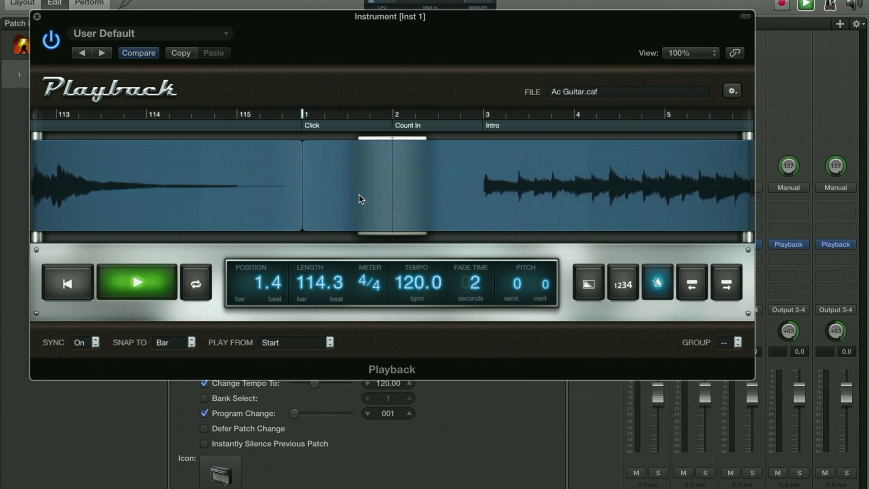
{"action": "key", "text": "space"}
{"action": "key", "text": "space"}
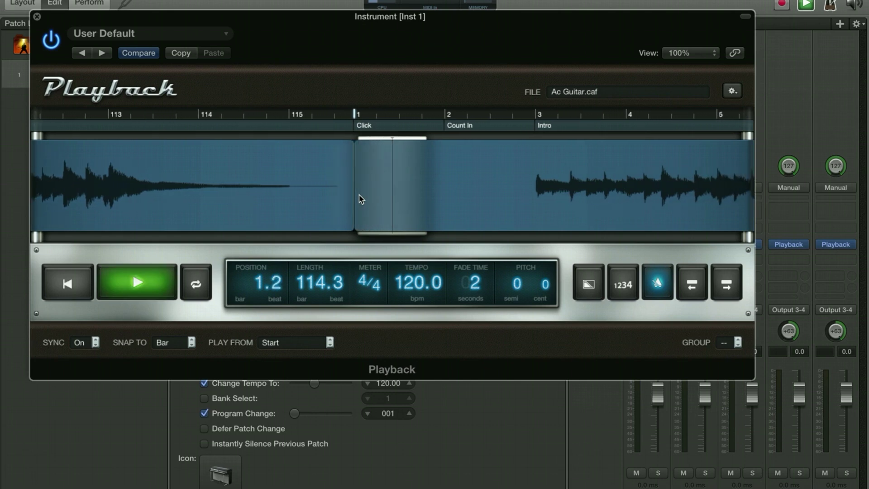
{"action": "key", "text": "space"}
Set the guitar track's Play From option to Current Marker
{"action": "left_click", "coordinate": [308, 342]}
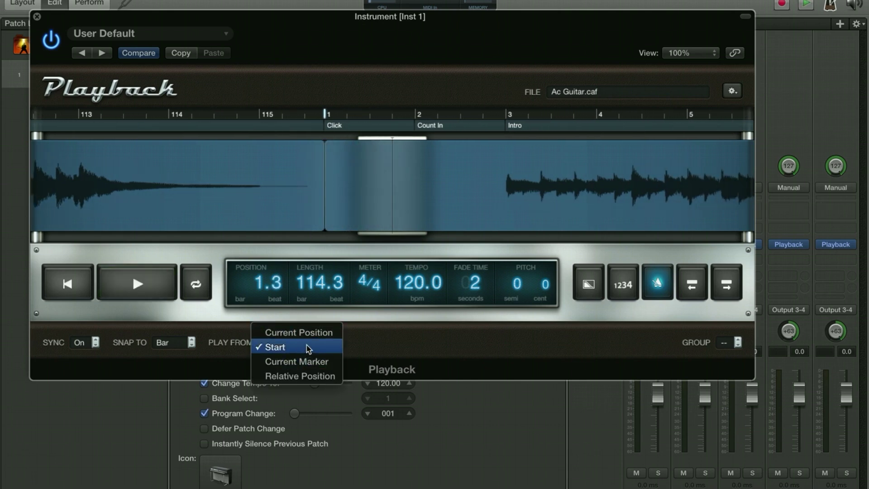
{"action": "left_click", "coordinate": [310, 362]}
{"action": "left_click", "coordinate": [311, 344]}
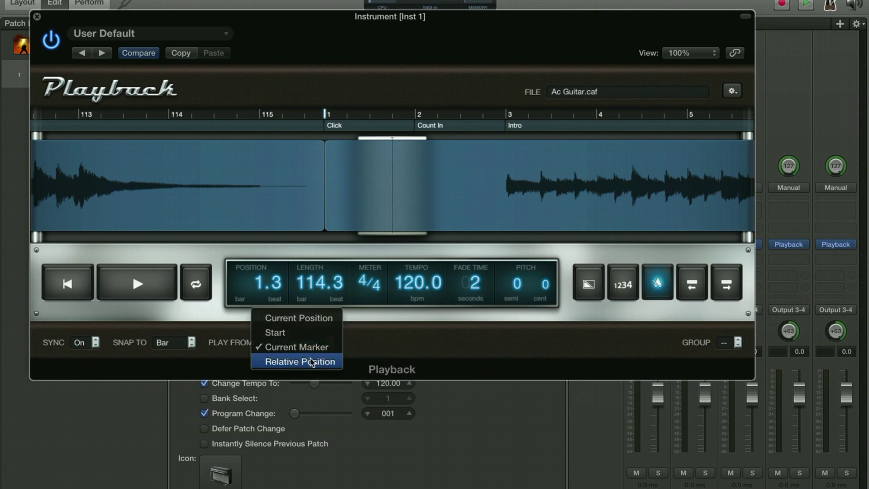
{"action": "left_click", "coordinate": [410, 343]}
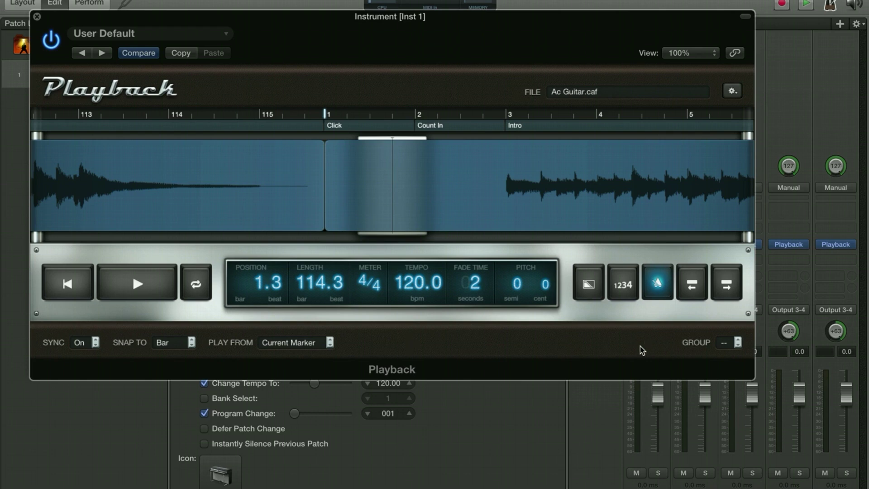
Set the patch tempo to 114.00 and the guitar track's fade time to 4 seconds
{"action": "left_click", "coordinate": [438, 421]}
{"action": "left_click", "coordinate": [367, 384]}
{"action": "left_click", "coordinate": [368, 384]}
{"action": "left_click", "coordinate": [367, 384]}
{"action": "left_click", "coordinate": [367, 384]}
{"action": "left_click", "coordinate": [367, 384]}
{"action": "left_click", "coordinate": [368, 384]}
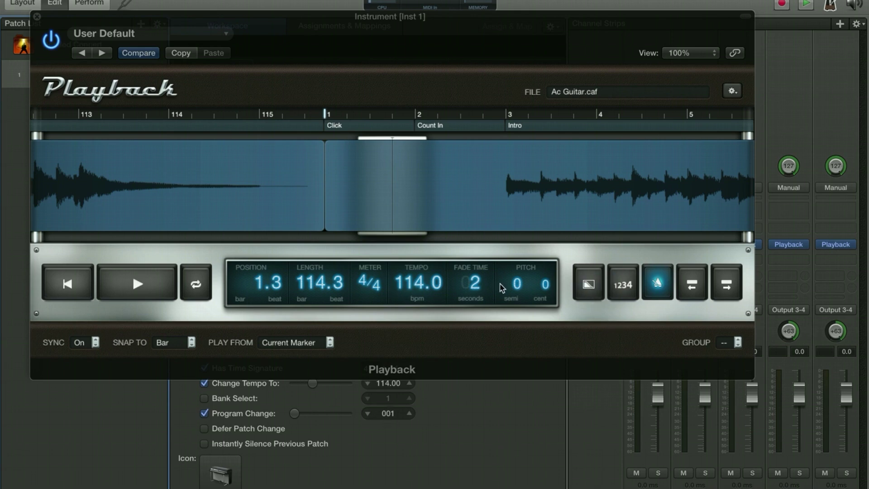
{"action": "left_click_drag", "start_coordinate": [464, 285], "coordinate": [477, 261]}
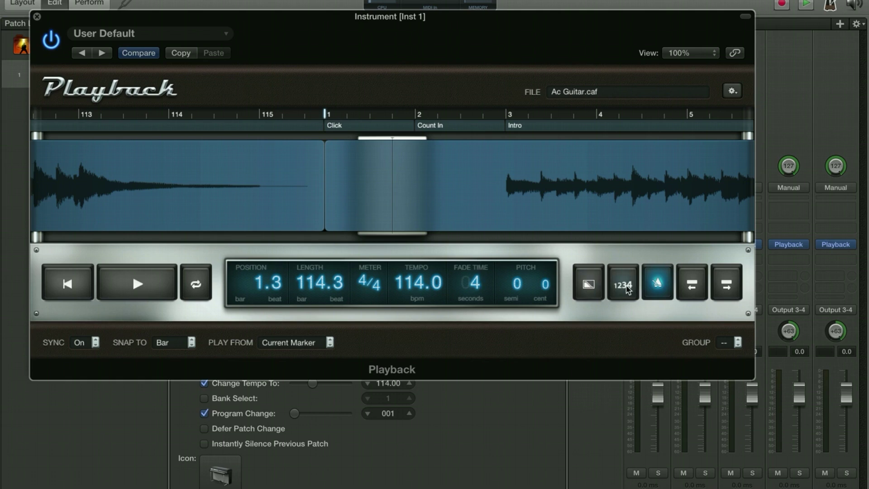
Step backward and forward through the Click, Count In and Intro markers, and view the marker editing options
{"action": "left_click", "coordinate": [694, 296]}
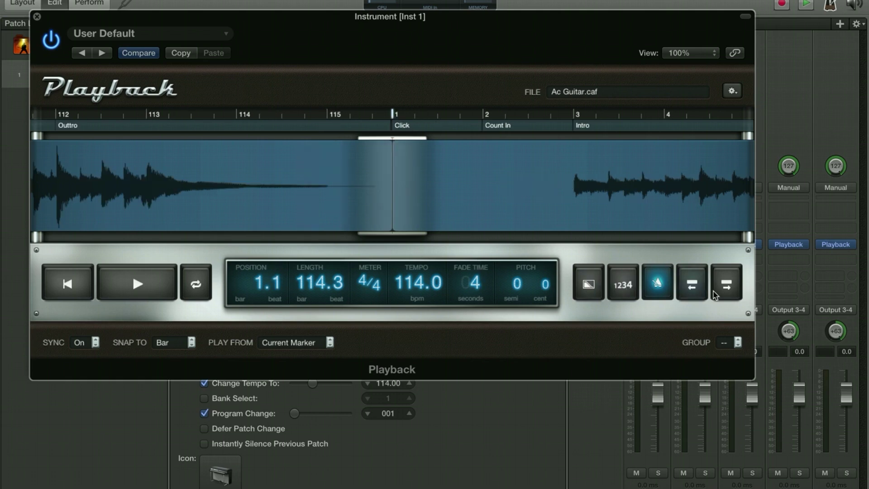
{"action": "left_click", "coordinate": [726, 292]}
{"action": "left_click", "coordinate": [726, 292]}
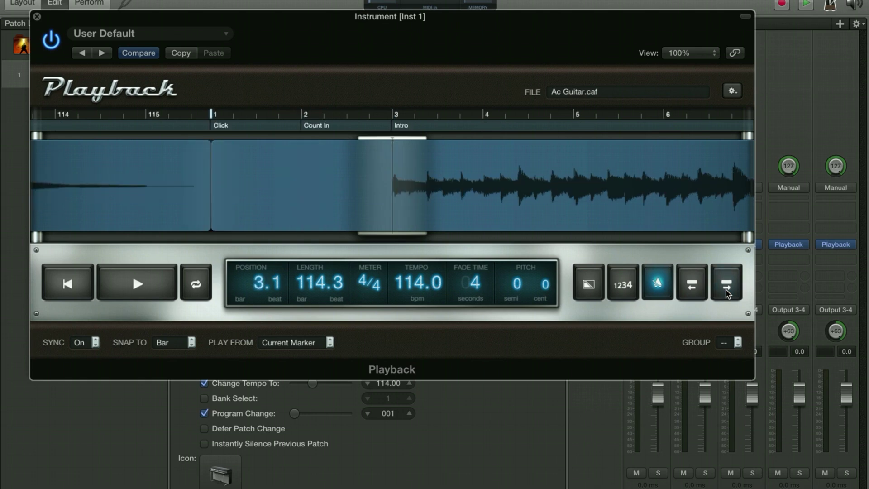
{"action": "left_click", "coordinate": [700, 292]}
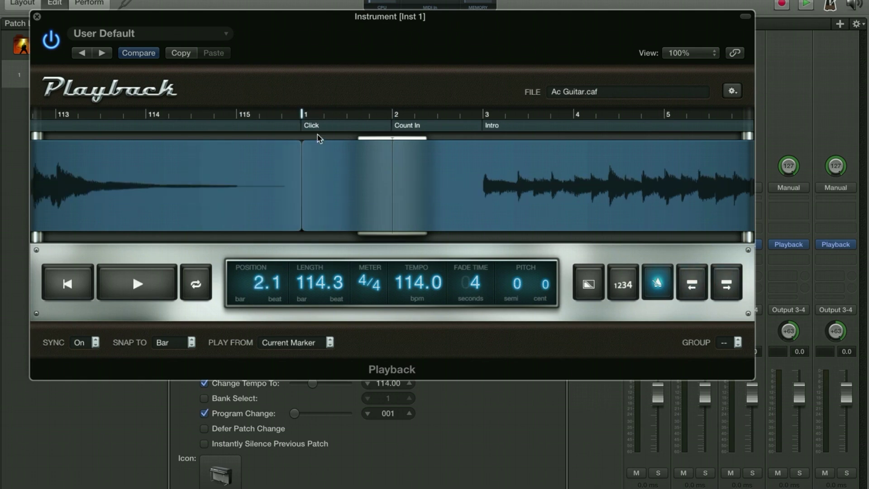
{"action": "left_click", "coordinate": [520, 126]}
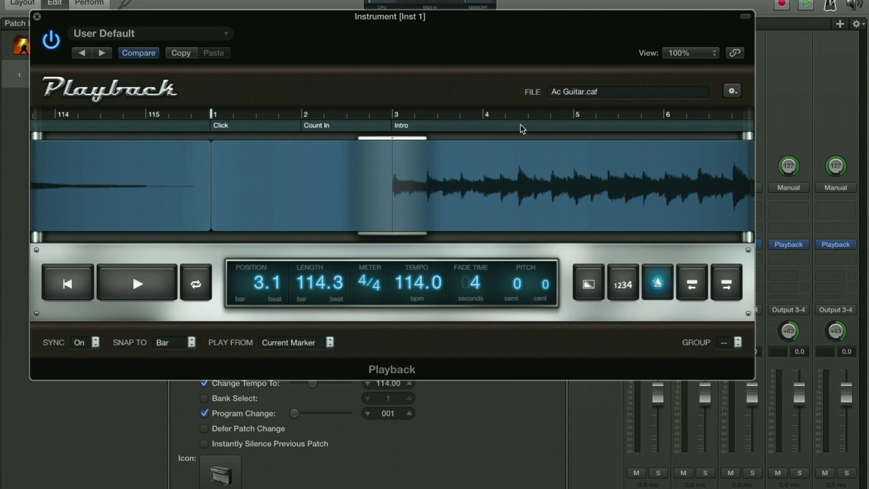
{"action": "right_click", "coordinate": [520, 125]}
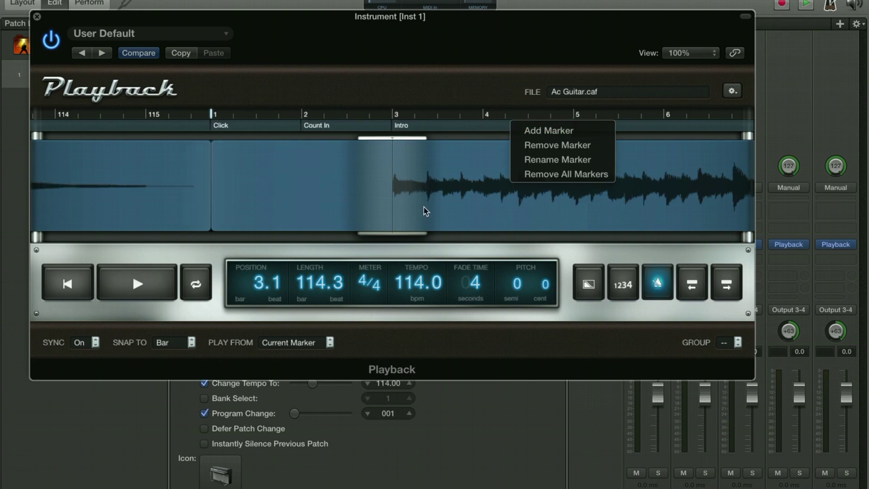
{"action": "left_click", "coordinate": [482, 219]}
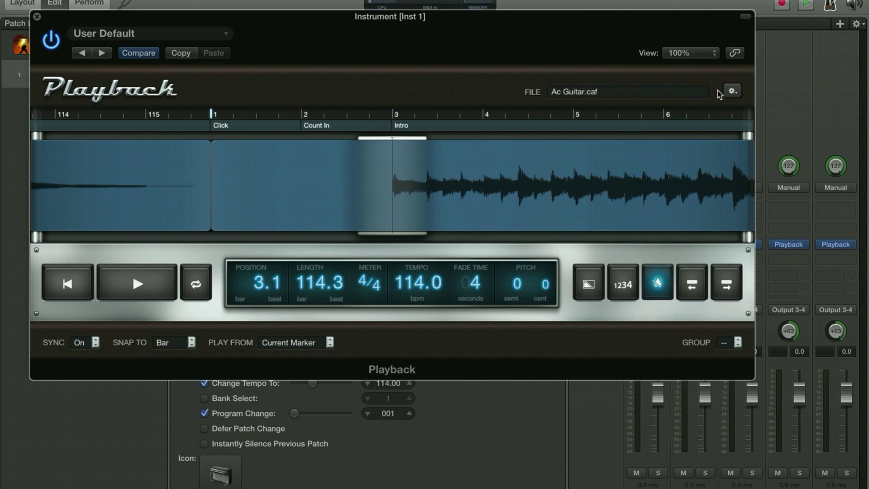
Load Piano.caf from the Hosanna Tracks folder into the Inst 3 Playback strip
{"action": "left_click_drag", "start_coordinate": [683, 34], "coordinate": [642, 52]}
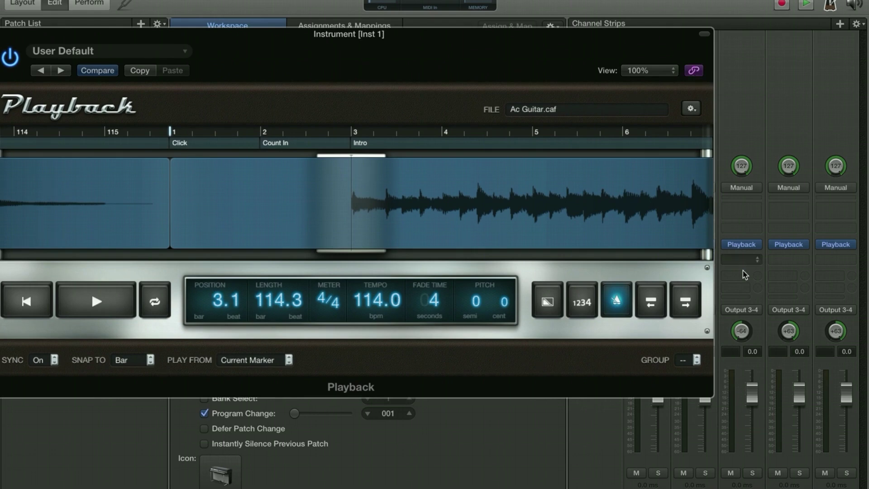
{"action": "left_click", "coordinate": [745, 247]}
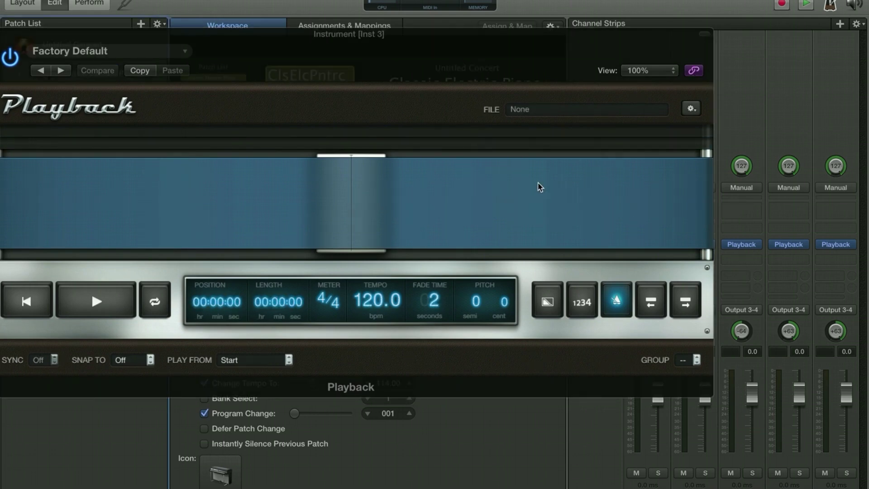
{"action": "left_click", "coordinate": [529, 111]}
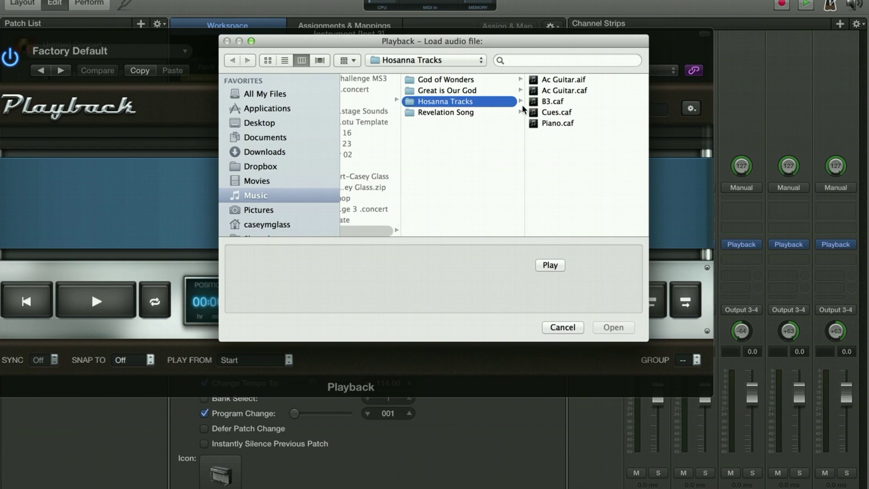
{"action": "left_click", "coordinate": [556, 123]}
{"action": "key", "text": "Return"}
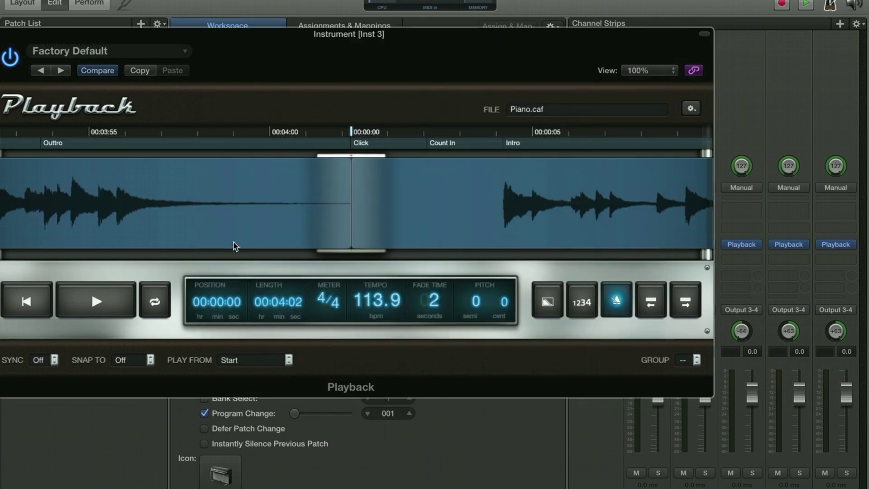
Test starting and stopping the piano track in its Playback window
{"action": "left_click_drag", "start_coordinate": [362, 46], "coordinate": [507, 60]}
{"action": "left_click", "coordinate": [245, 312]}
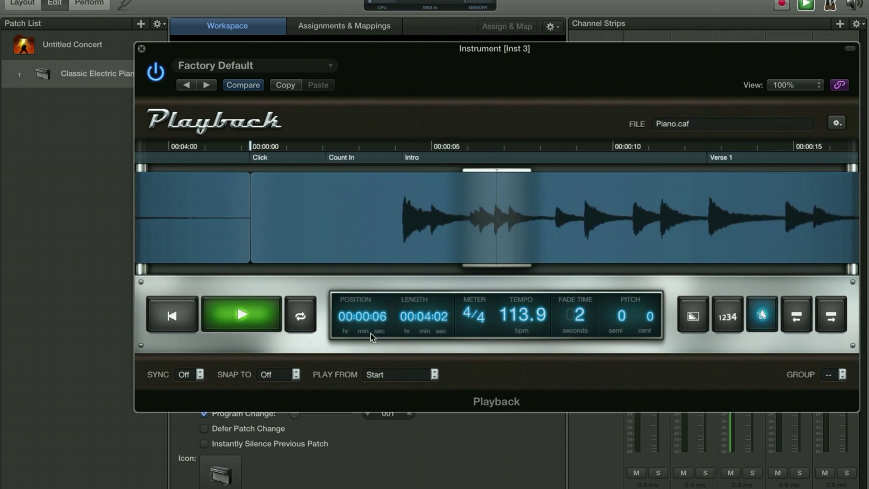
{"action": "left_click", "coordinate": [253, 325]}
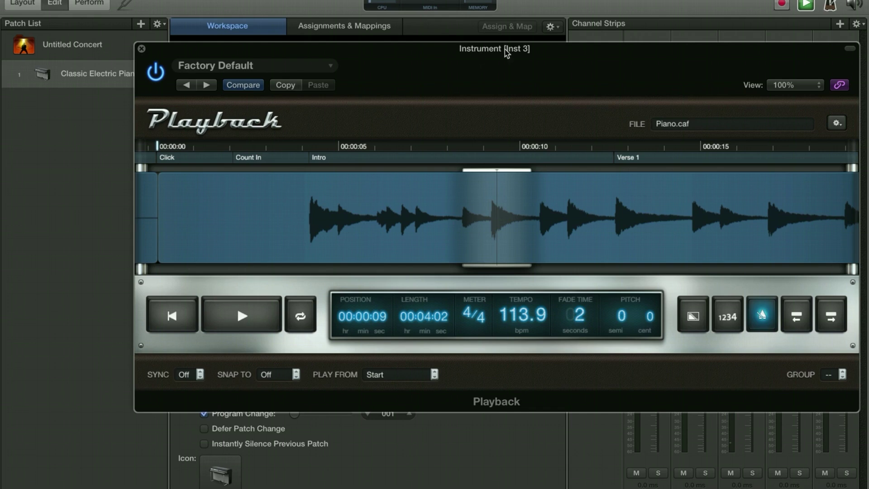
{"action": "left_click_drag", "start_coordinate": [508, 48], "coordinate": [410, 46]}
{"action": "left_click", "coordinate": [806, 5]}
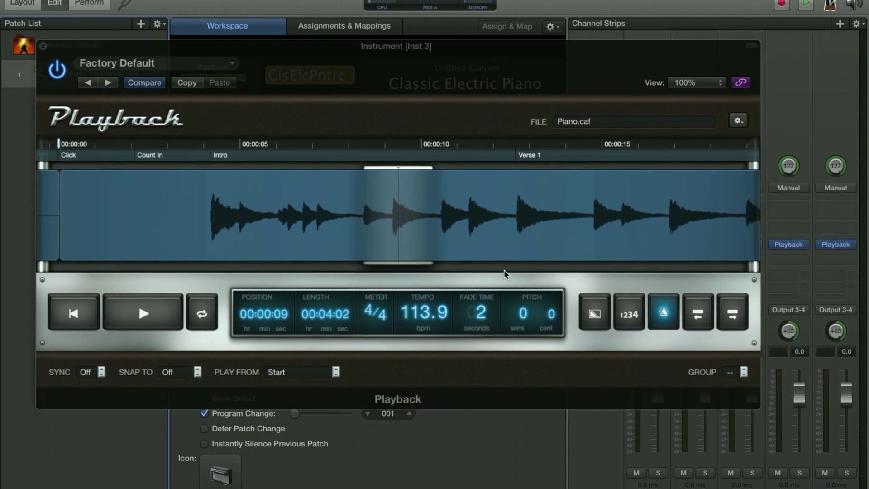
Assign the piano and guitar Playback tracks to group 1
{"action": "left_click", "coordinate": [730, 373]}
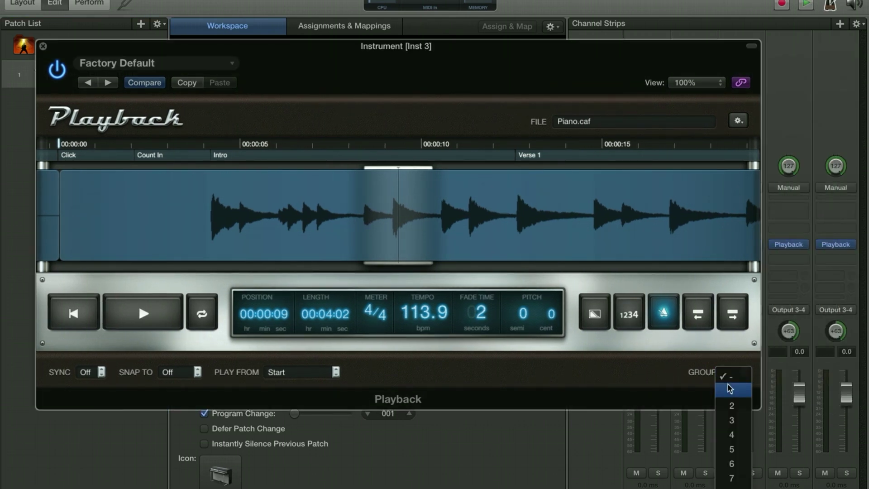
{"action": "left_click", "coordinate": [729, 388]}
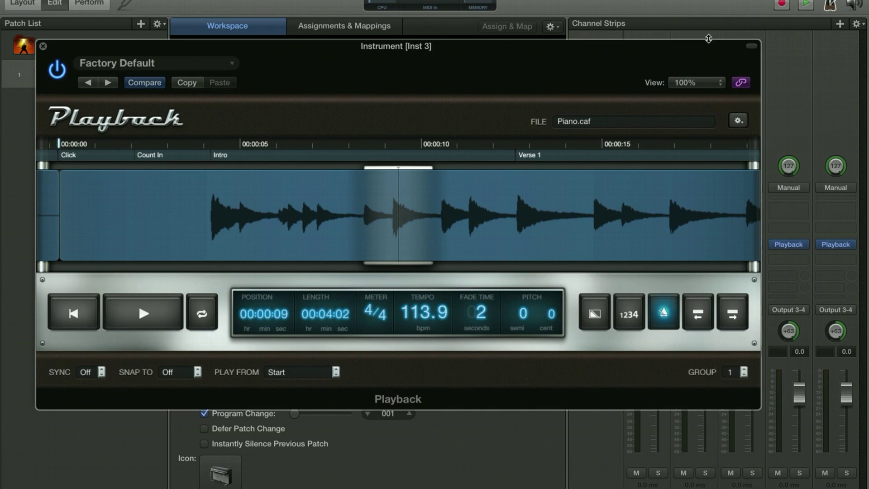
{"action": "left_click_drag", "start_coordinate": [712, 51], "coordinate": [629, 42]}
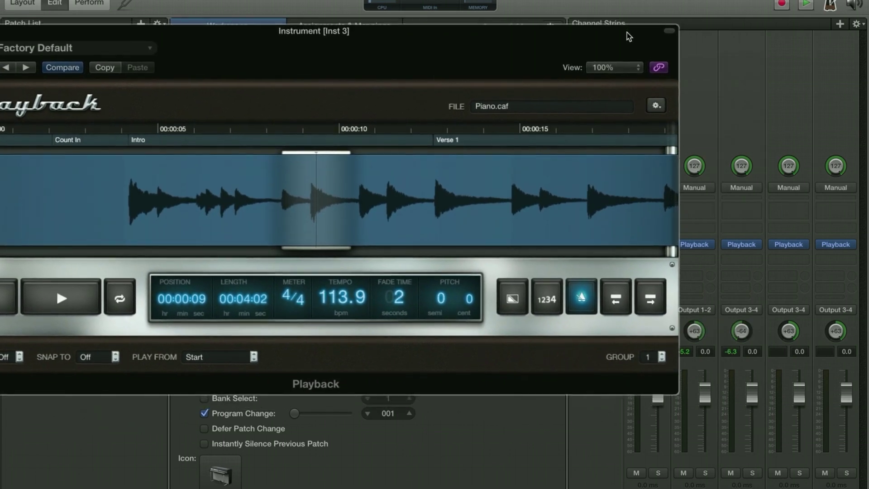
{"action": "left_click", "coordinate": [694, 244]}
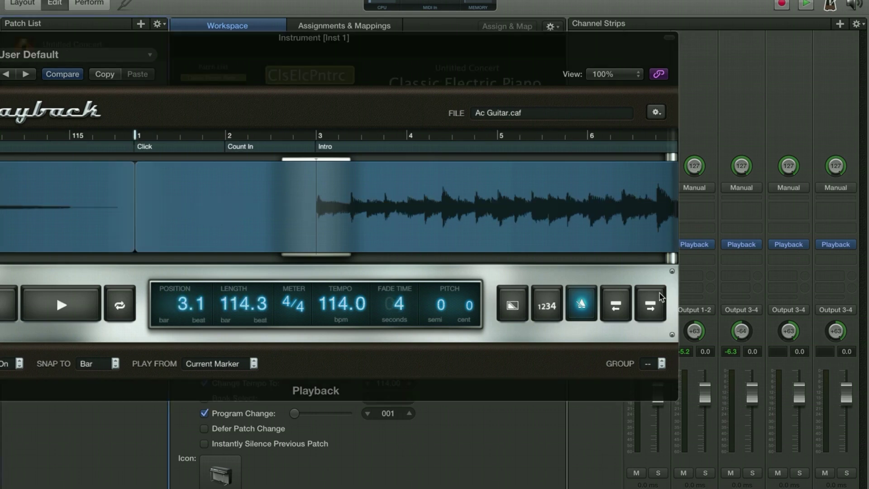
{"action": "left_click", "coordinate": [660, 360]}
{"action": "left_click", "coordinate": [652, 383]}
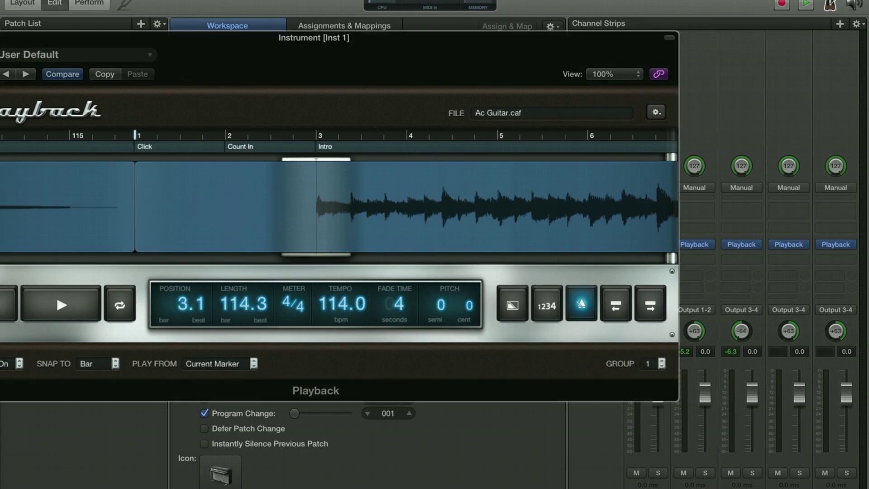
Test starting and stopping playback from the grouped guitar track
{"action": "left_click_drag", "start_coordinate": [421, 55], "coordinate": [569, 62]}
{"action": "key", "text": "space"}
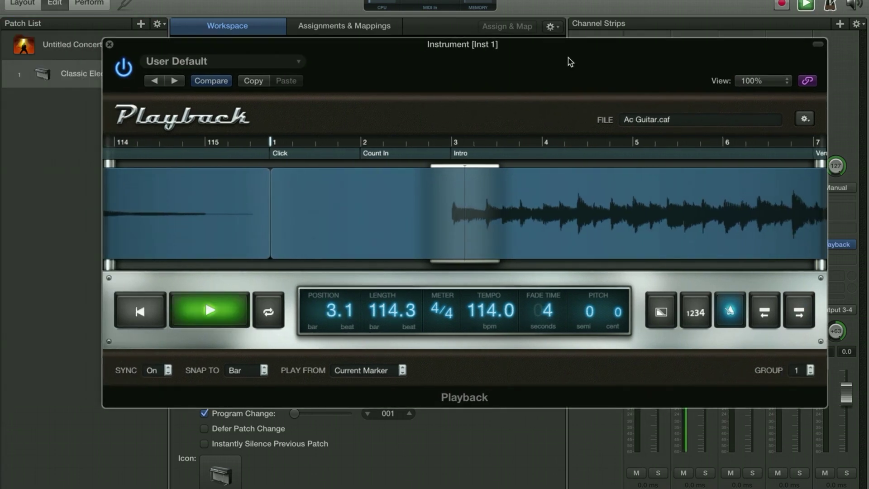
{"action": "key", "text": "space"}
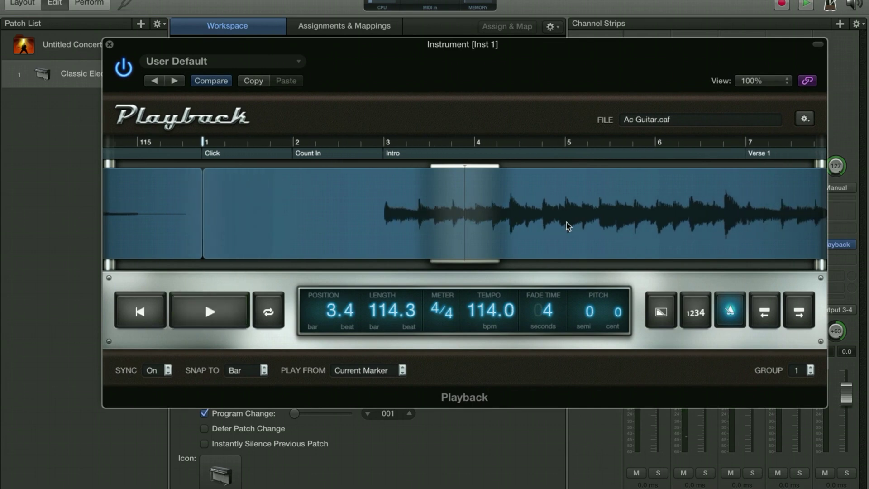
Set the piano track's Sync to On, Snap To to Bar and Play From to Current Marker
{"action": "left_click_drag", "start_coordinate": [700, 65], "coordinate": [558, 68]}
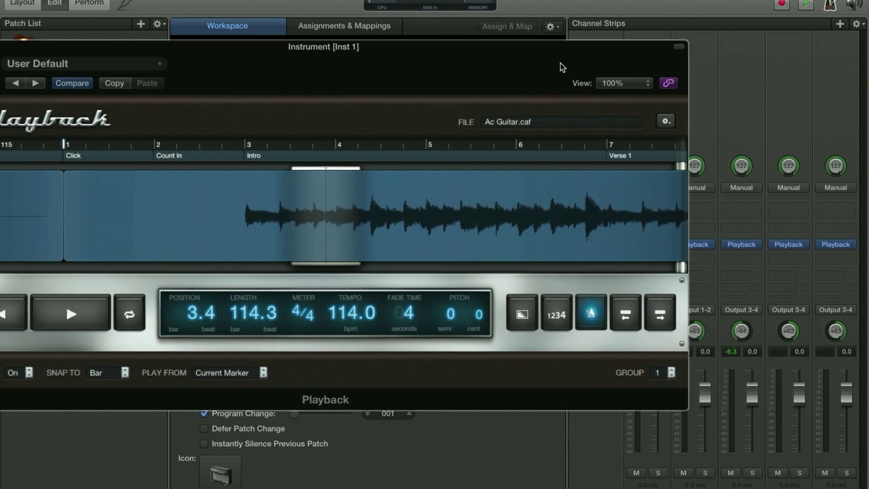
{"action": "left_click", "coordinate": [740, 244]}
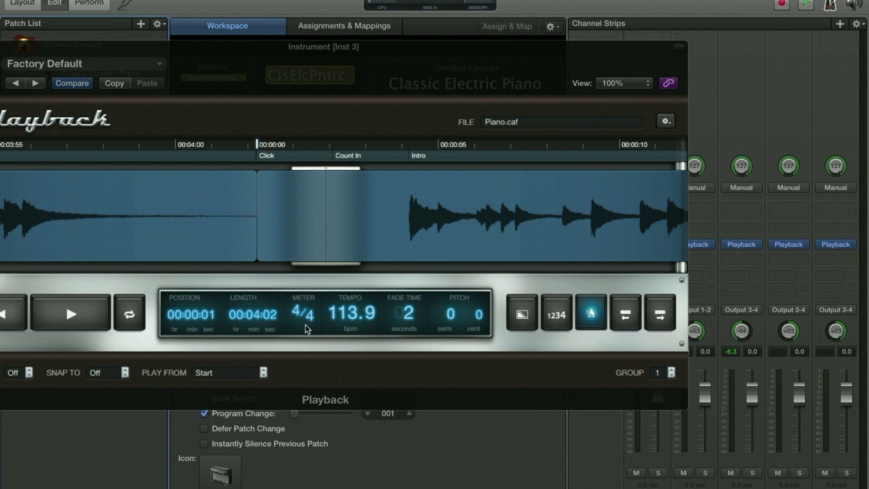
{"action": "left_click", "coordinate": [108, 375]}
{"action": "left_click", "coordinate": [109, 406]}
{"action": "left_click", "coordinate": [13, 372]}
{"action": "left_click", "coordinate": [14, 390]}
{"action": "left_click", "coordinate": [259, 379]}
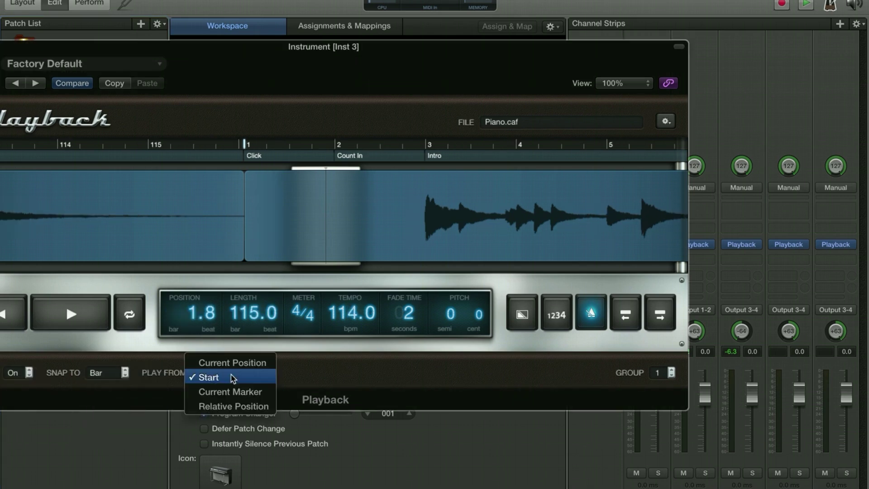
{"action": "left_click", "coordinate": [239, 392]}
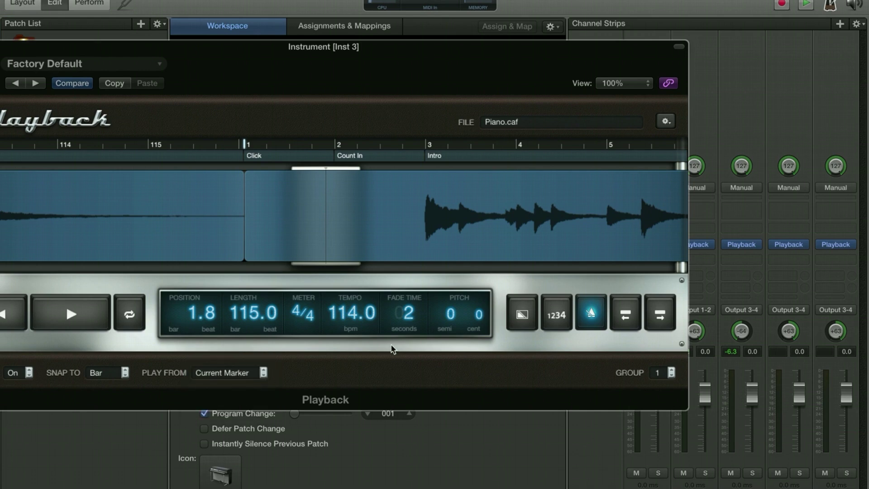
Return the piano track to the Click marker, test playing and stopping the grouped tracks, and close the Playback window
{"action": "left_click", "coordinate": [625, 318]}
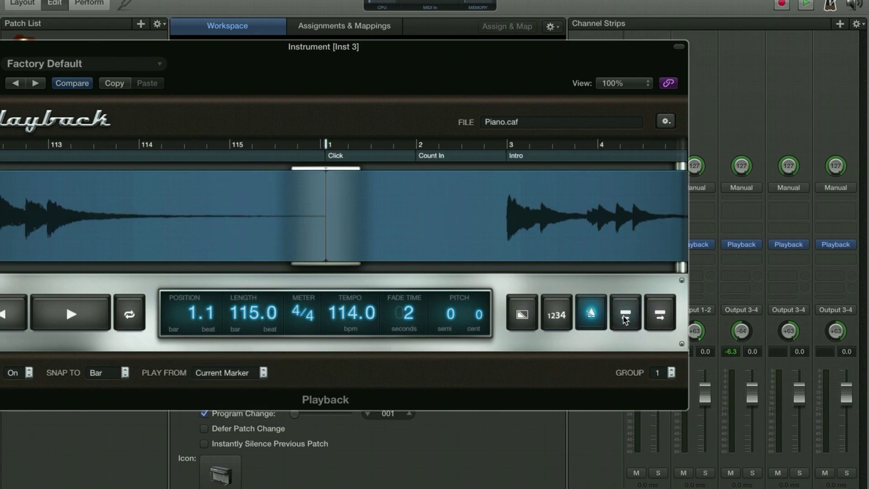
{"action": "left_click", "coordinate": [75, 317]}
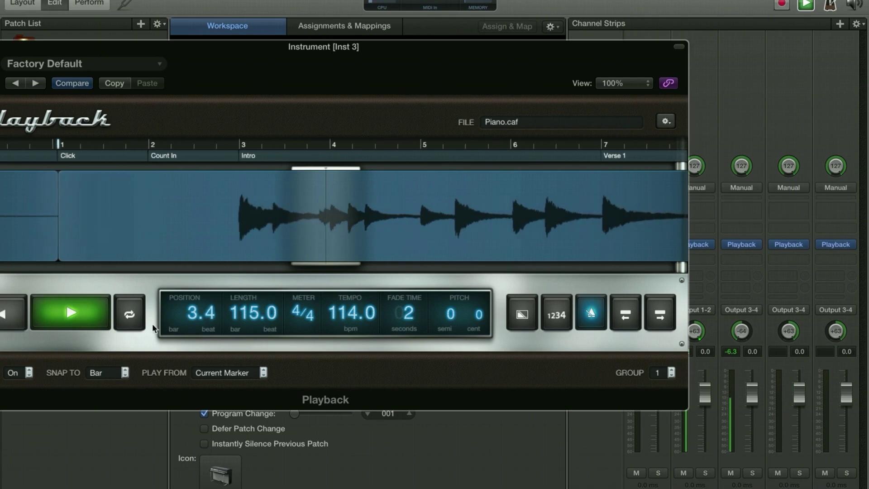
{"action": "left_click_drag", "start_coordinate": [310, 66], "coordinate": [427, 82]}
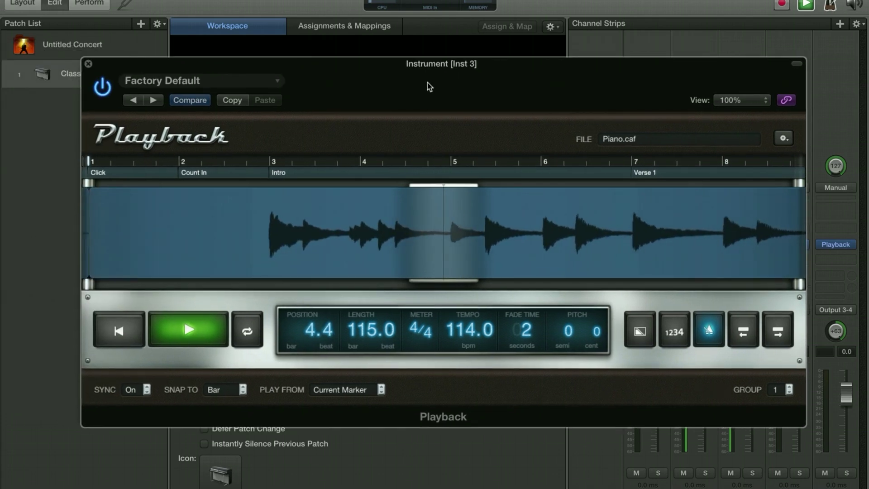
{"action": "key", "text": "space"}
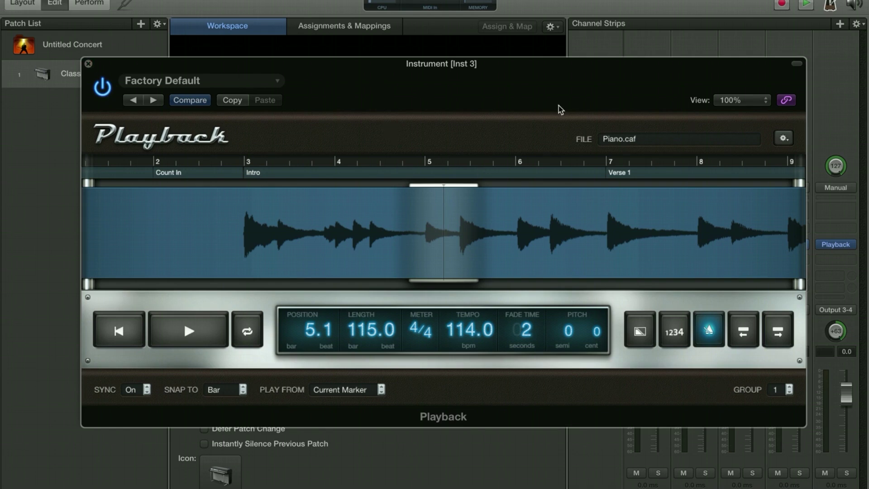
{"action": "left_click", "coordinate": [88, 63]}
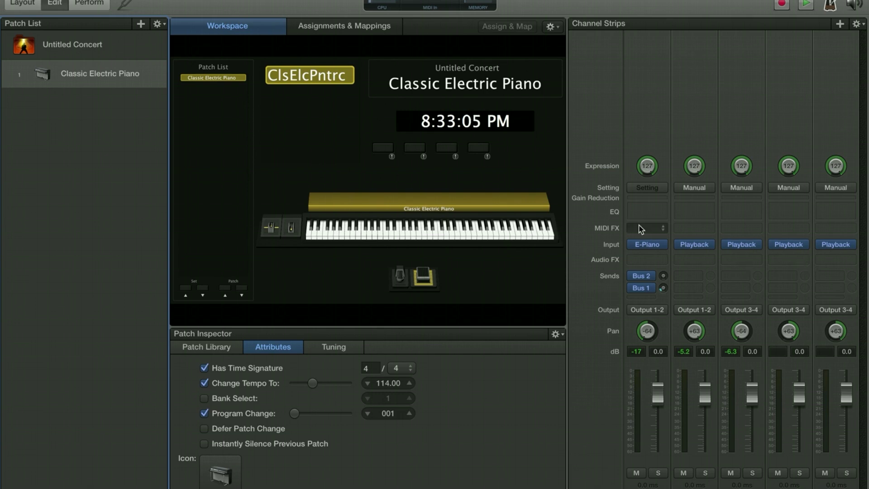
Load B3.caf from the Hosanna Tracks folder into the Inst 4 Playback strip
{"action": "left_click", "coordinate": [787, 246]}
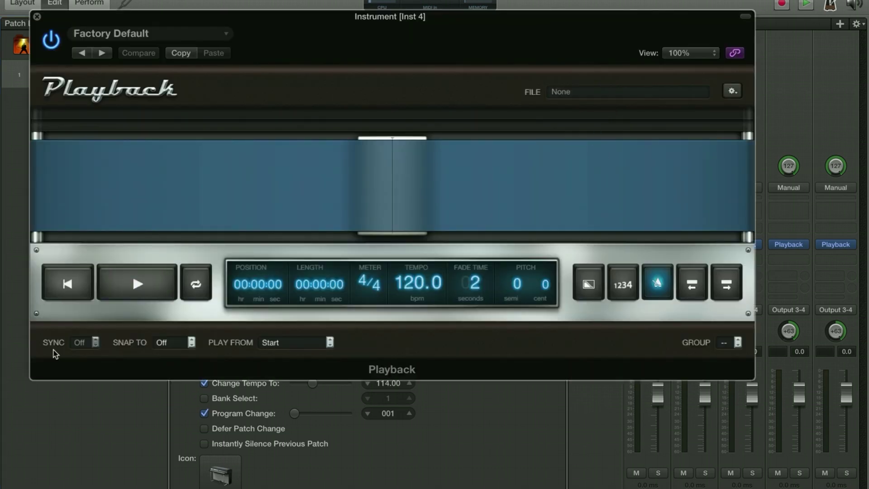
{"action": "left_click", "coordinate": [581, 94]}
{"action": "left_click", "coordinate": [558, 99]}
{"action": "left_click", "coordinate": [609, 327]}
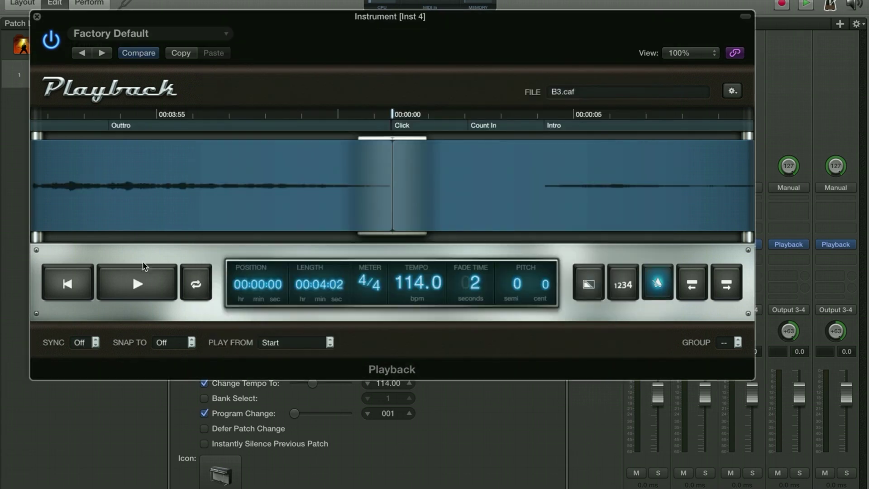
Configure the B3 track with Sync On, Snap To Bar, Play From Current Marker and group 1
{"action": "left_click", "coordinate": [86, 338]}
{"action": "left_click", "coordinate": [82, 361]}
{"action": "left_click", "coordinate": [181, 345]}
{"action": "left_click", "coordinate": [179, 376]}
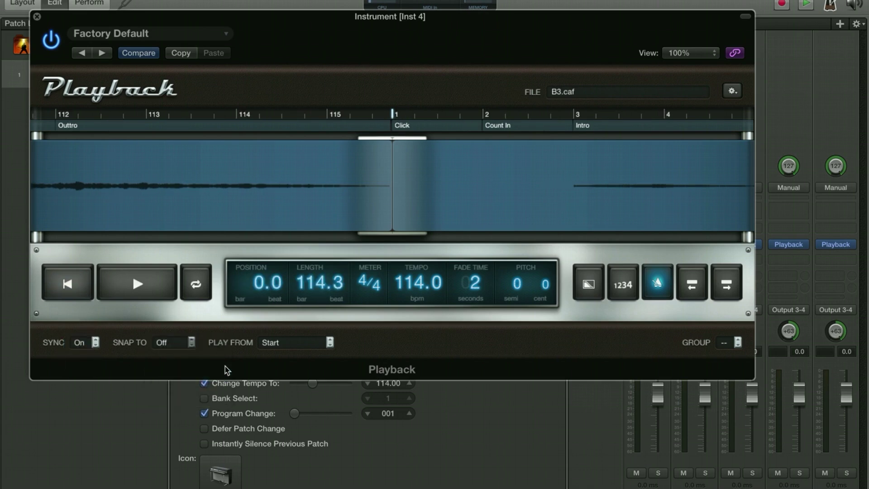
{"action": "left_click", "coordinate": [301, 345]}
{"action": "left_click", "coordinate": [307, 362]}
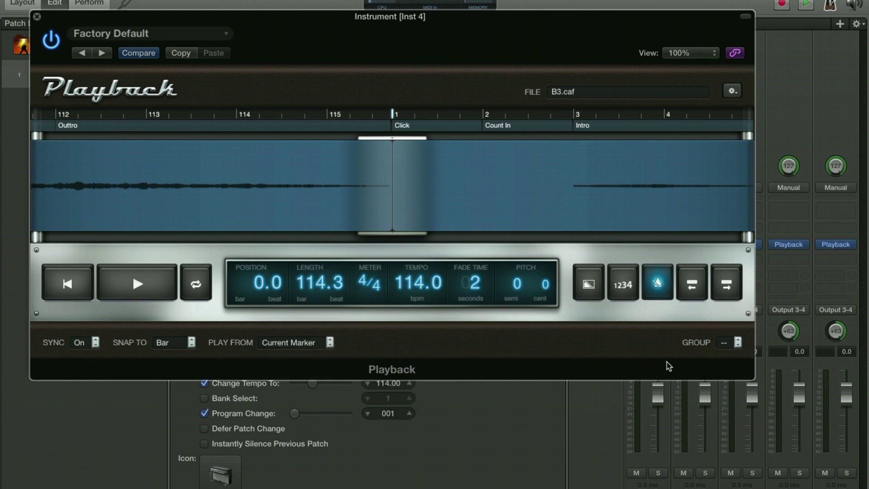
{"action": "left_click", "coordinate": [725, 345]}
{"action": "left_click", "coordinate": [726, 362]}
{"action": "left_click", "coordinate": [37, 18]}
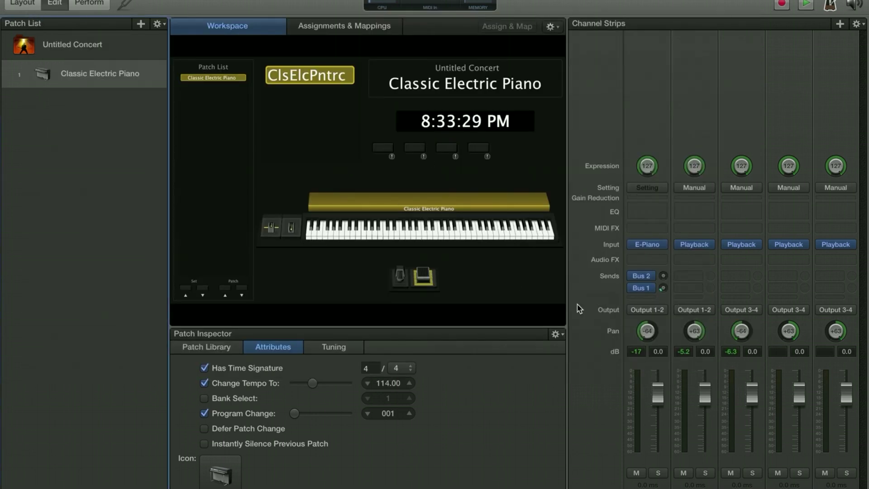
Load Cues.caf from the Hosanna Tracks folder into the Inst 5 Playback strip
{"action": "left_click", "coordinate": [834, 244]}
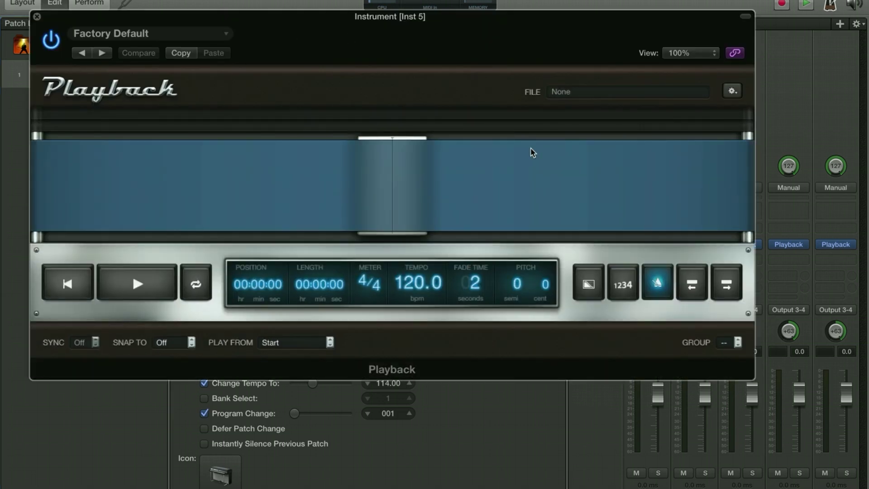
{"action": "left_click", "coordinate": [590, 95]}
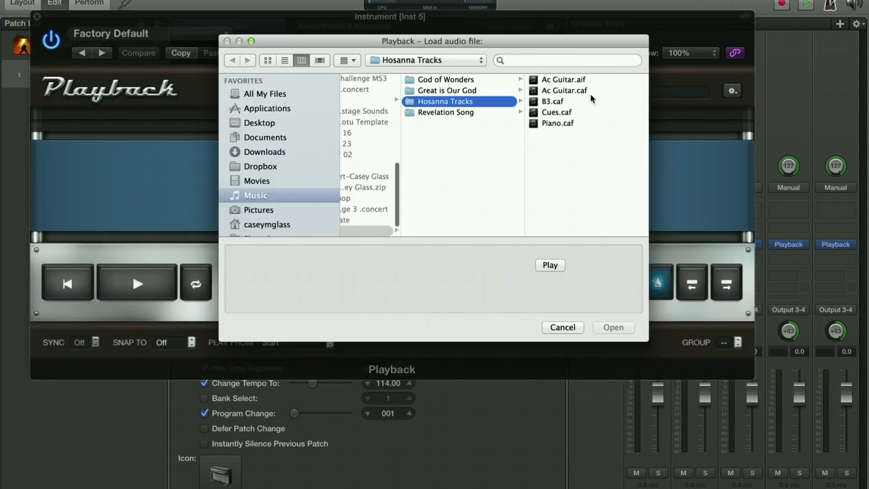
{"action": "left_click", "coordinate": [563, 113]}
{"action": "left_click", "coordinate": [613, 327]}
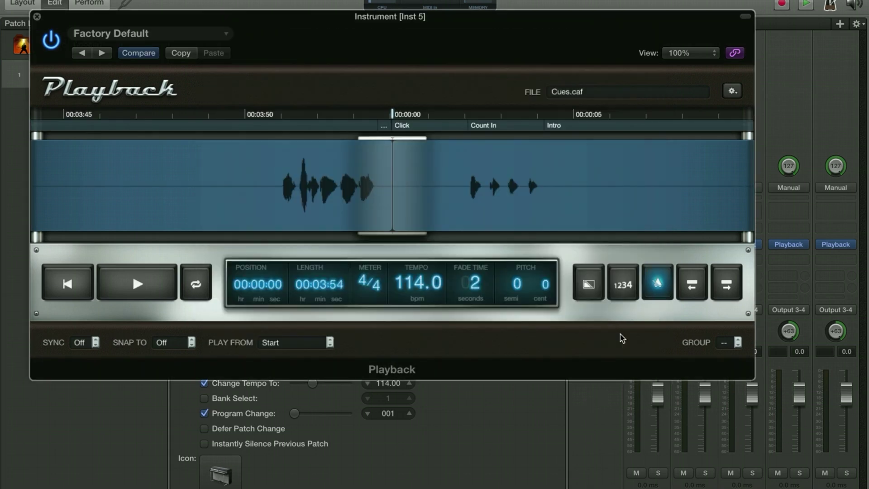
Configure the Cues track with Sync On, Snap To Bar and Play From Current Marker, and close its Playback window
{"action": "left_click", "coordinate": [83, 343]}
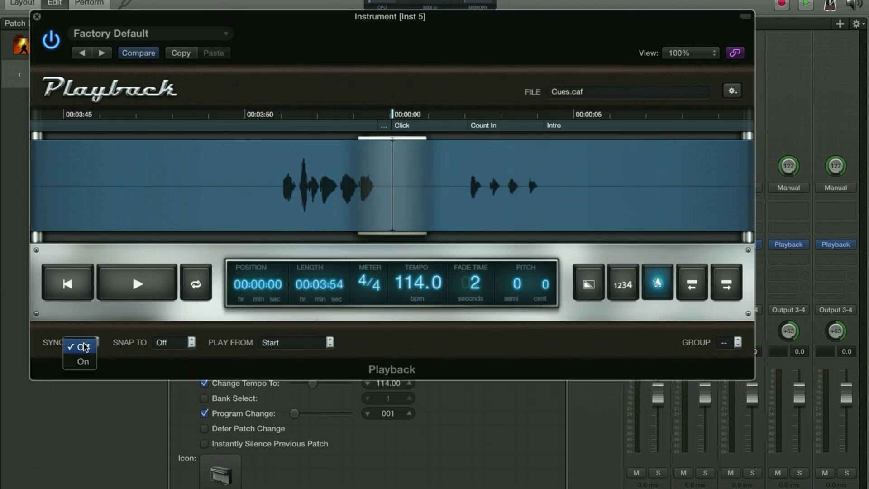
{"action": "left_click", "coordinate": [81, 359]}
{"action": "left_click", "coordinate": [180, 344]}
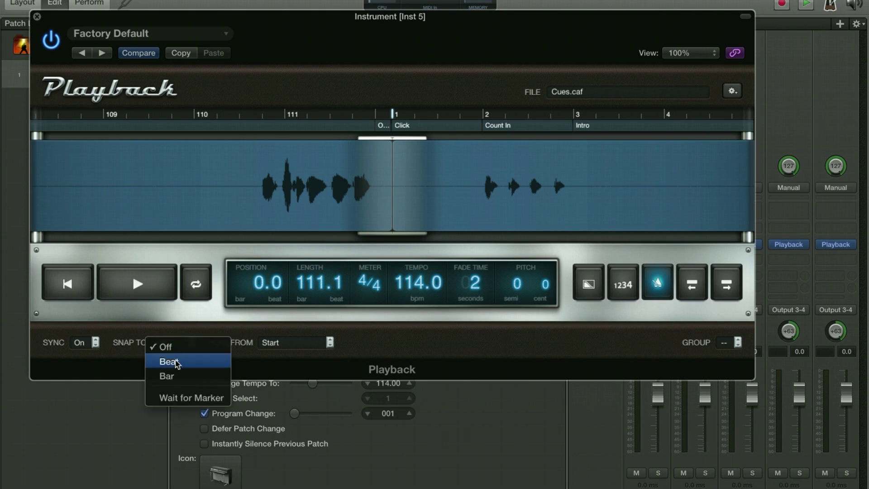
{"action": "left_click", "coordinate": [171, 378]}
{"action": "left_click", "coordinate": [280, 346]}
{"action": "left_click", "coordinate": [281, 362]}
{"action": "left_click", "coordinate": [37, 17]}
Map the marker selector in the workspace to the Playback plug-in of Inst 5
{"action": "left_click", "coordinate": [307, 133]}
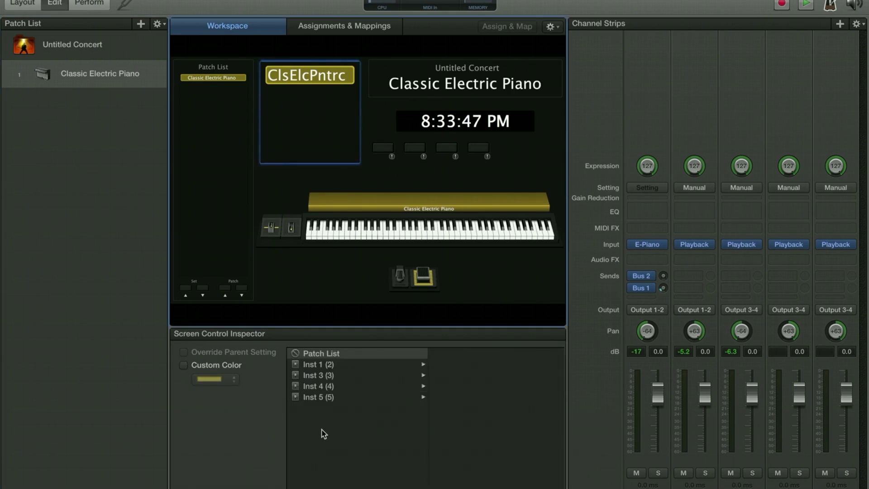
{"action": "left_click", "coordinate": [337, 397]}
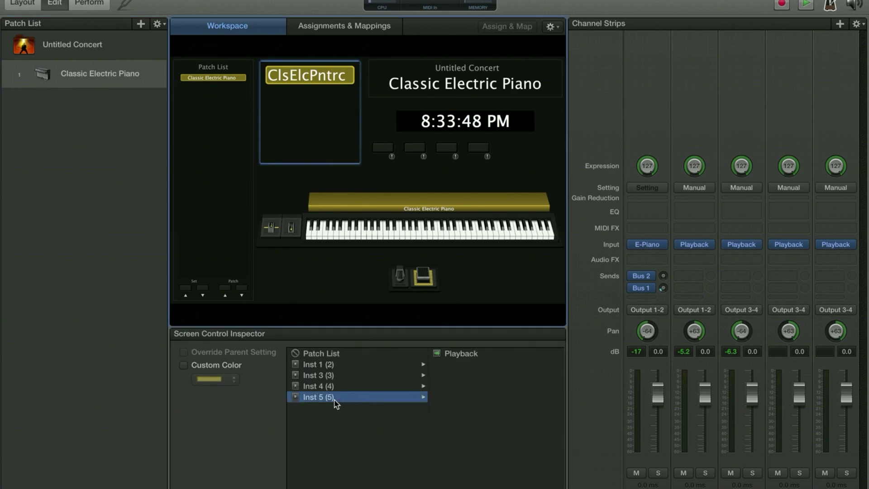
{"action": "left_click", "coordinate": [457, 357]}
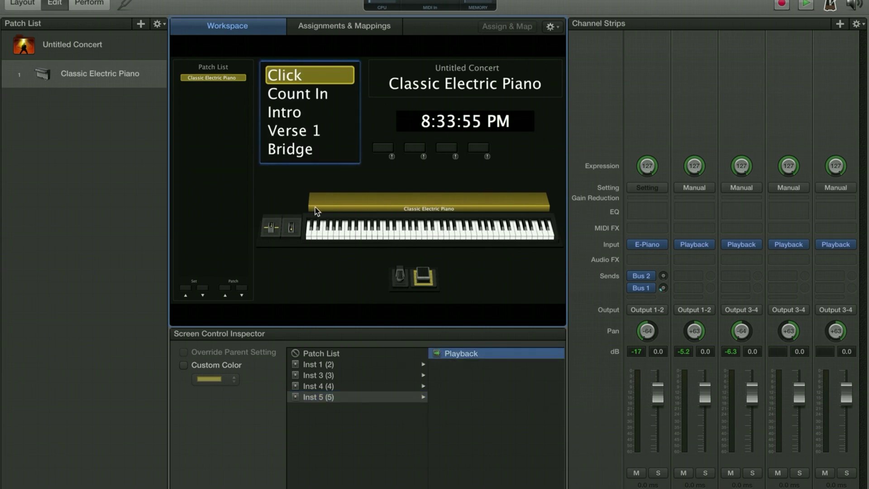
Audition the backing tracks twice, returning the Ac Guitar track to its start in between
{"action": "key", "text": "space"}
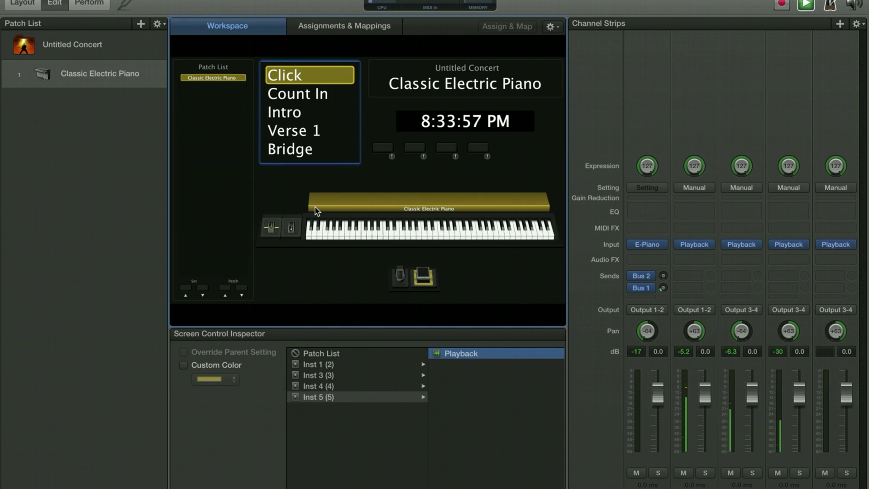
{"action": "key", "text": "space"}
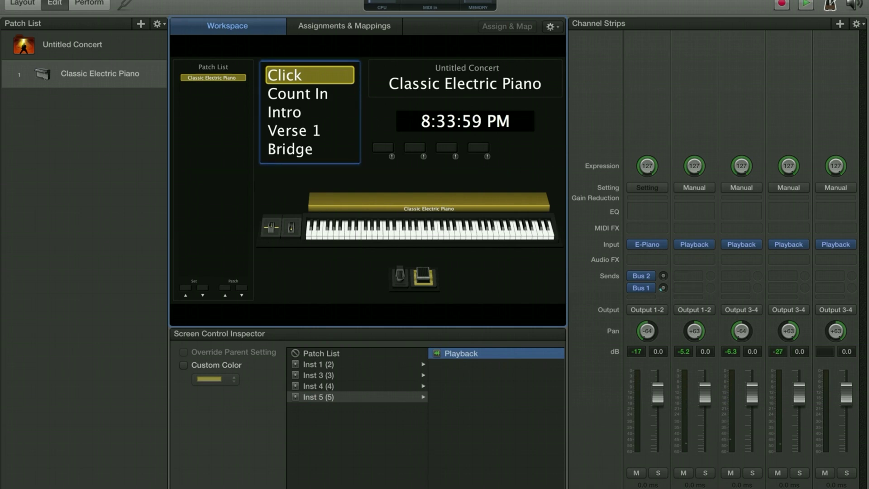
{"action": "left_click", "coordinate": [697, 246]}
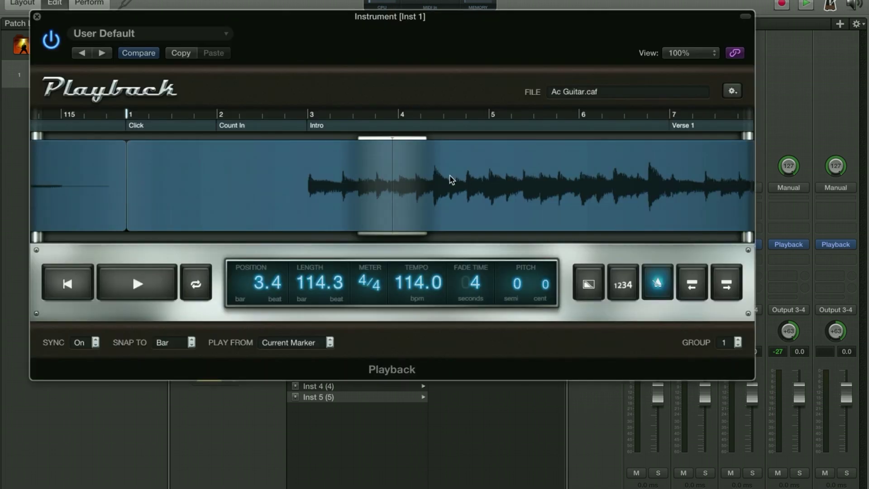
{"action": "left_click", "coordinate": [68, 283]}
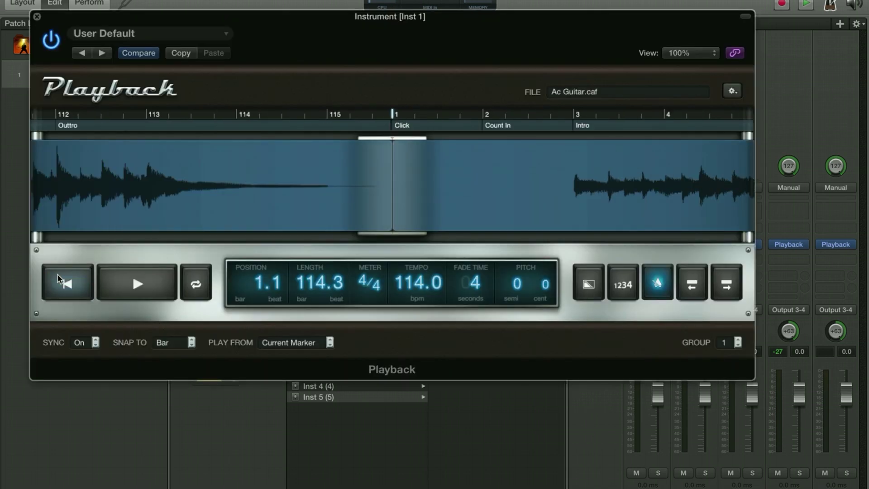
{"action": "left_click", "coordinate": [37, 16]}
{"action": "key", "text": "space"}
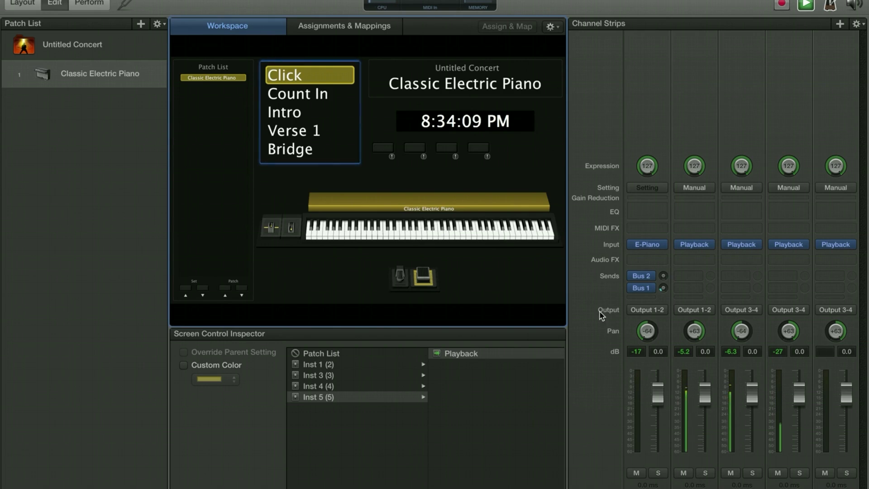
{"action": "key", "text": "space"}
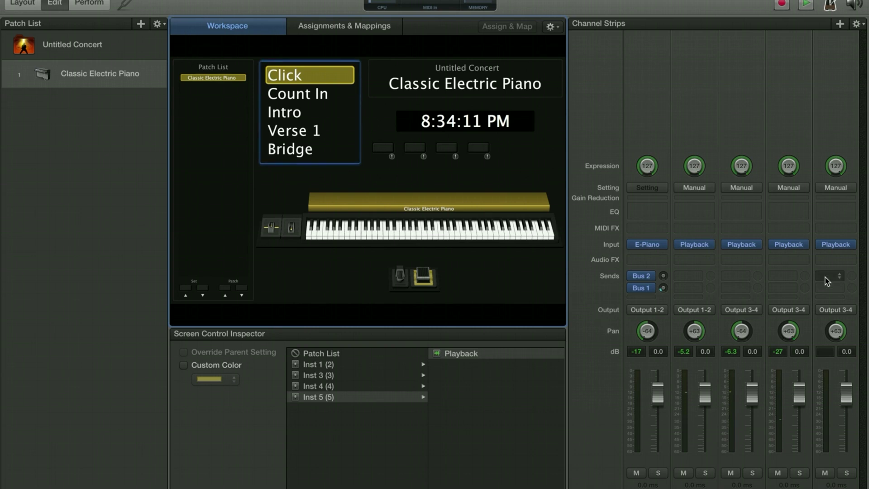
Assign the Cues track on the Inst 5 strip to group 1 and close its Playback window
{"action": "left_click", "coordinate": [838, 244]}
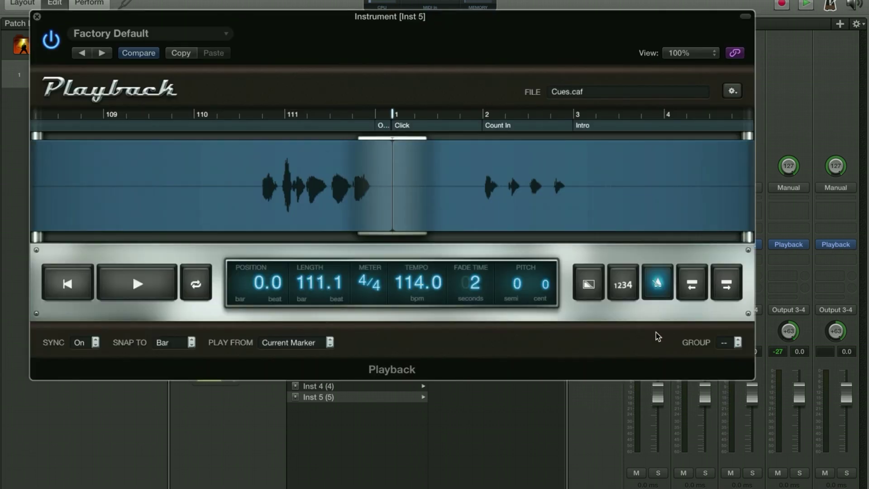
{"action": "left_click", "coordinate": [725, 348]}
{"action": "left_click", "coordinate": [727, 361]}
{"action": "left_click", "coordinate": [37, 17]}
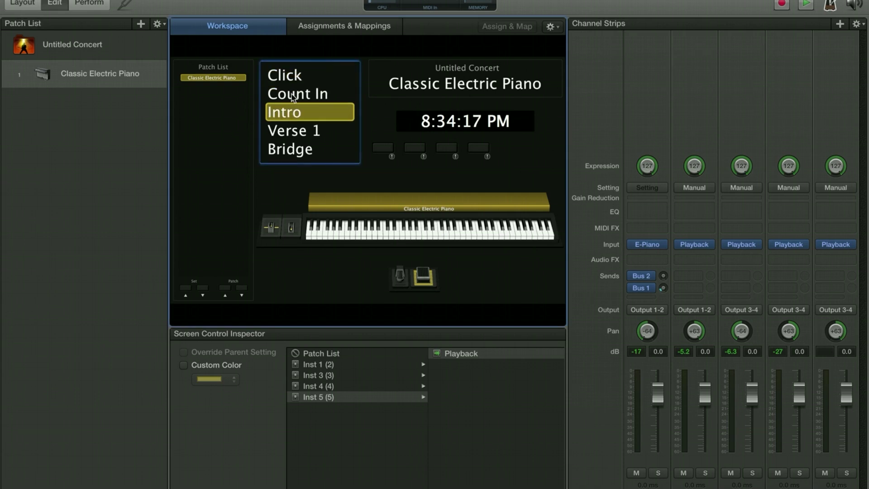
Audition the grouped tracks from the Click marker, jump to another marker in the selector, and stop playback
{"action": "left_click", "coordinate": [292, 78]}
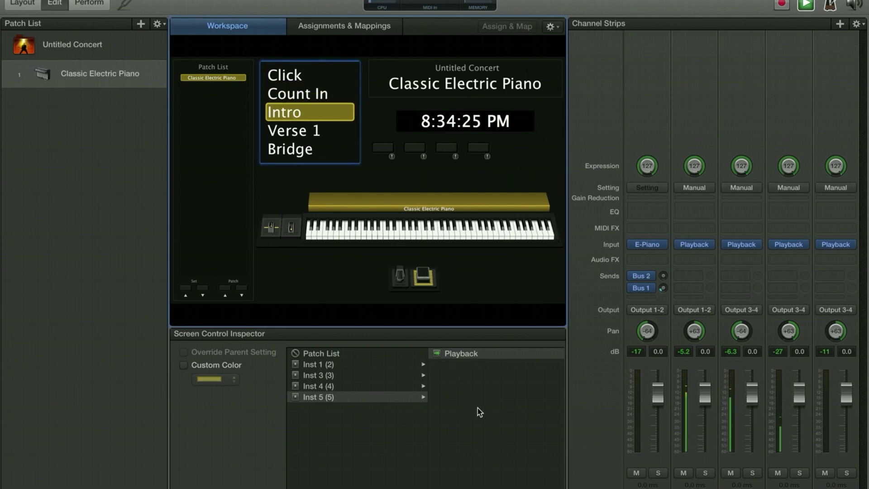
{"action": "left_click", "coordinate": [320, 94]}
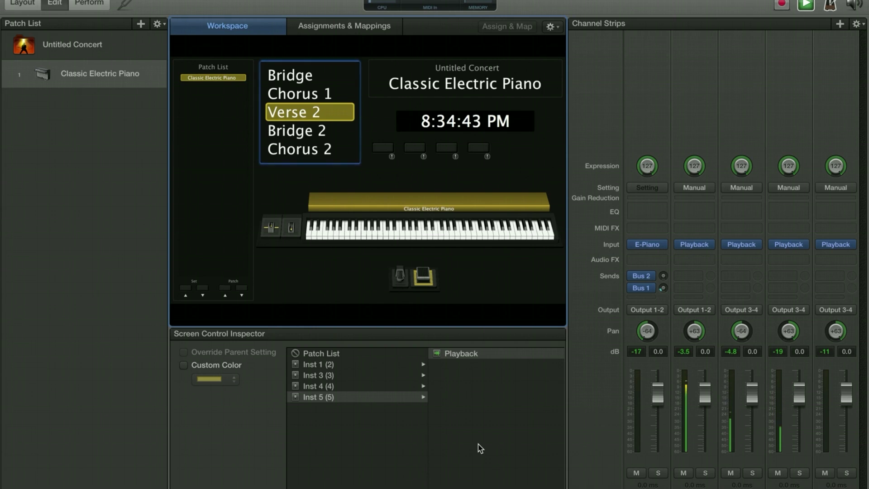
{"action": "key", "text": "space"}
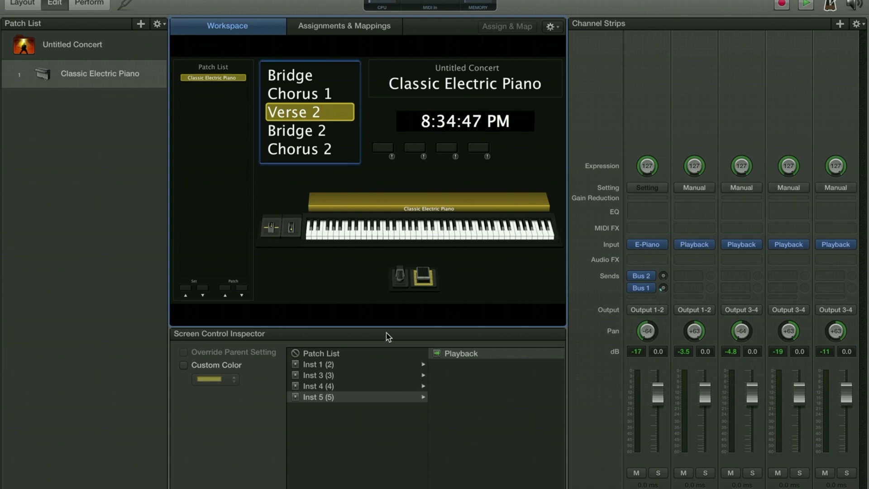
Map the first workspace button to the Go to Previous Marker transport parameter of the Inst 5 Playback plug-in
{"action": "left_click", "coordinate": [383, 149]}
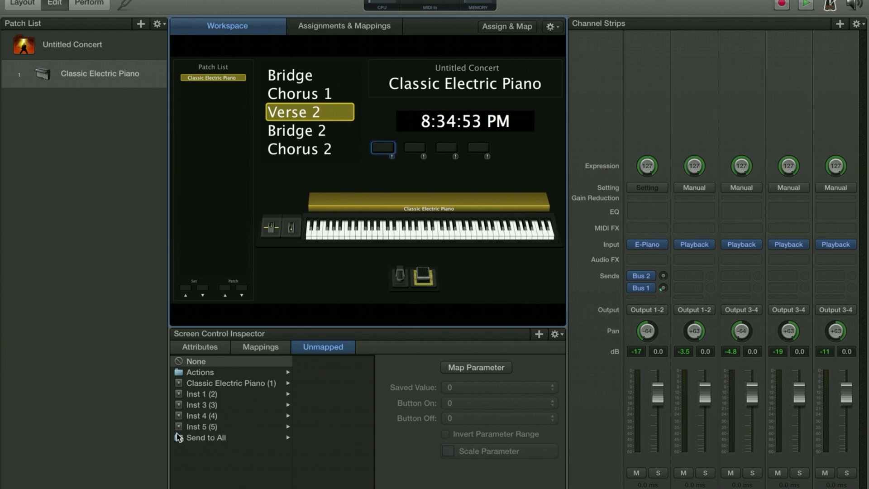
{"action": "left_click", "coordinate": [213, 427]}
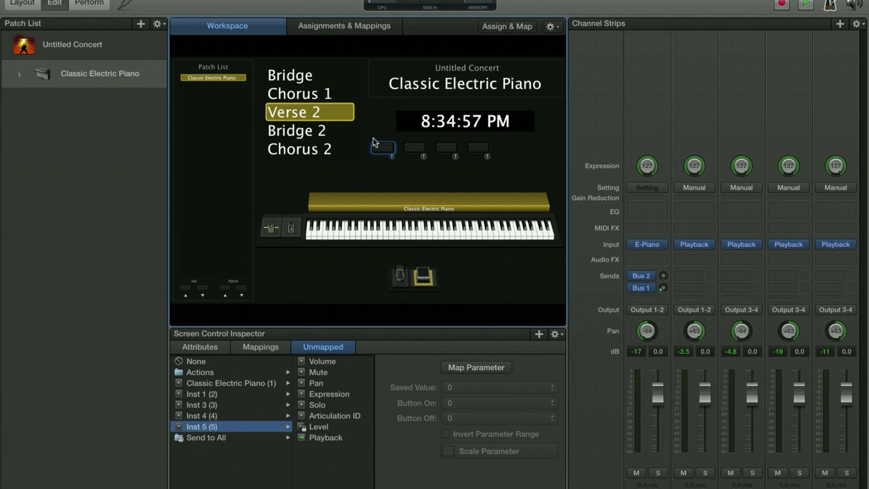
{"action": "left_click", "coordinate": [319, 439]}
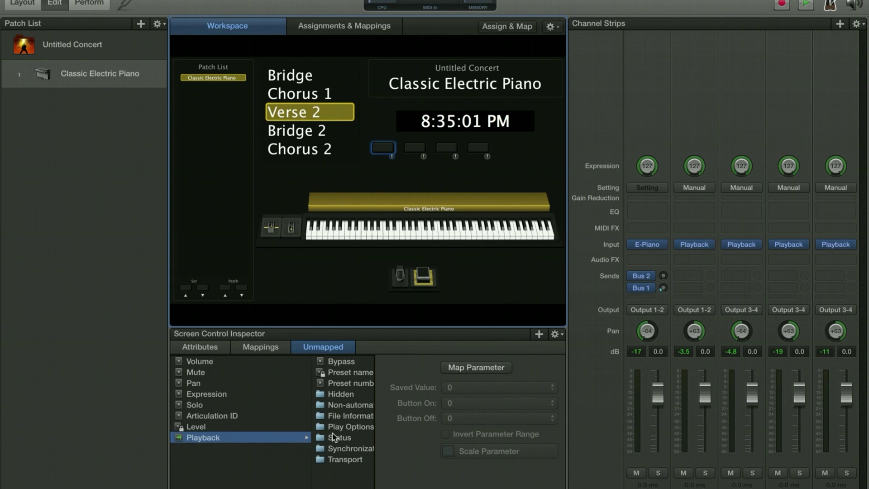
{"action": "left_click", "coordinate": [337, 405]}
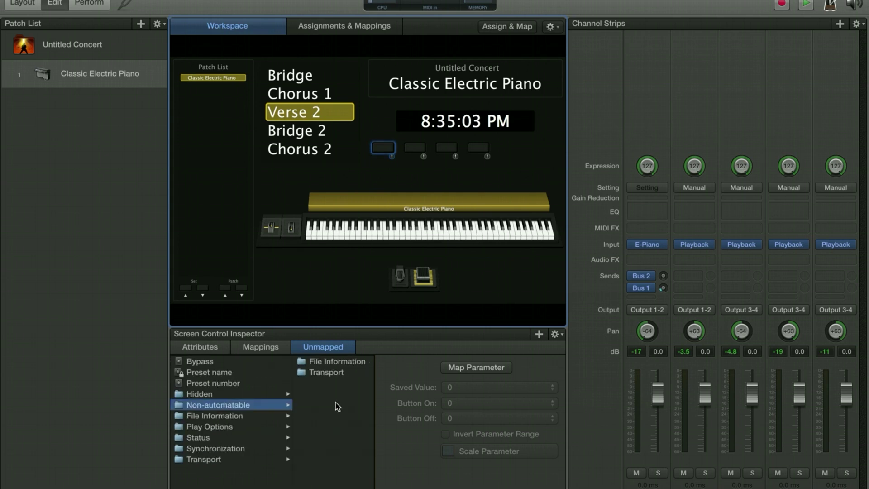
{"action": "left_click", "coordinate": [322, 372]}
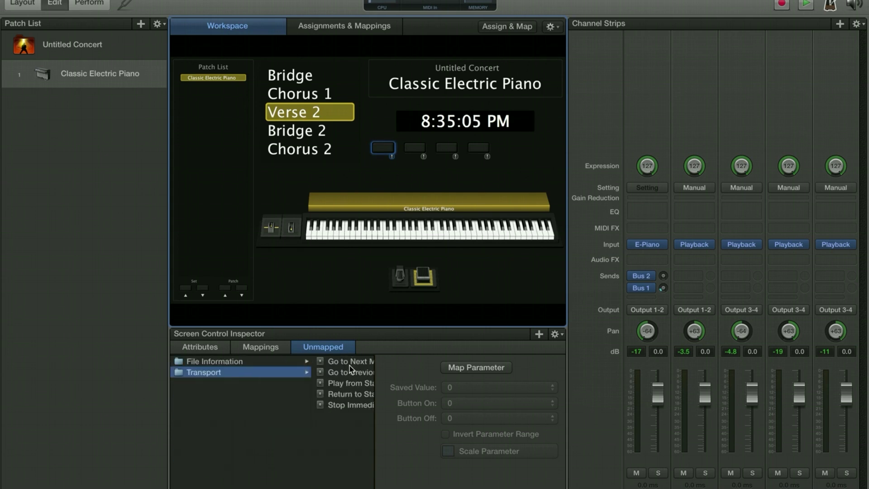
{"action": "left_click", "coordinate": [351, 371]}
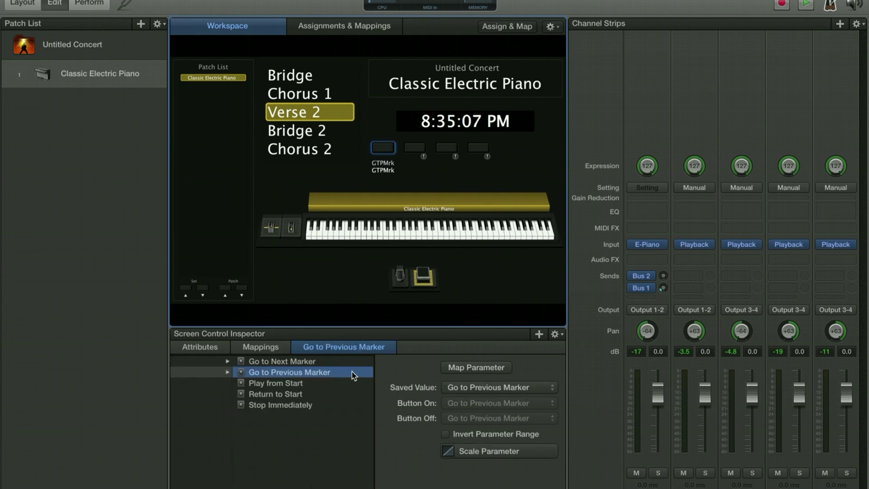
Map the second workspace button to the Go to Next Marker transport parameter of the Inst 5 Playback plug-in
{"action": "left_click", "coordinate": [414, 147]}
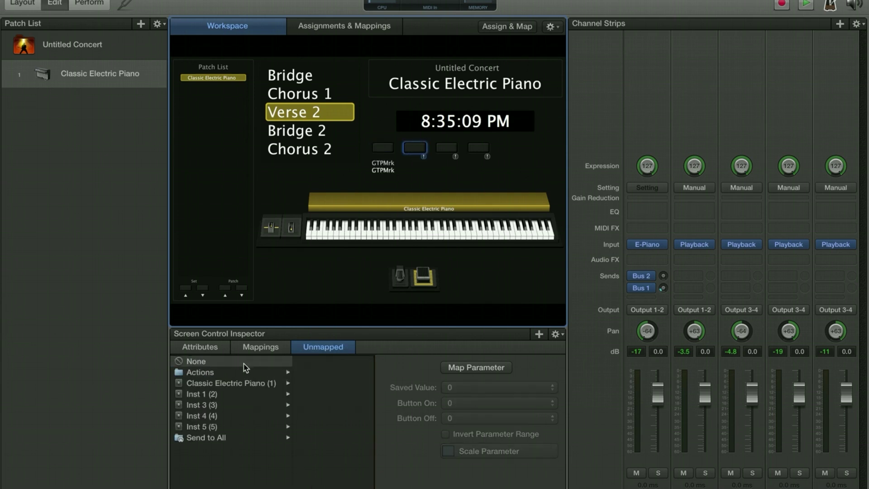
{"action": "left_click", "coordinate": [225, 428]}
{"action": "left_click", "coordinate": [324, 438]}
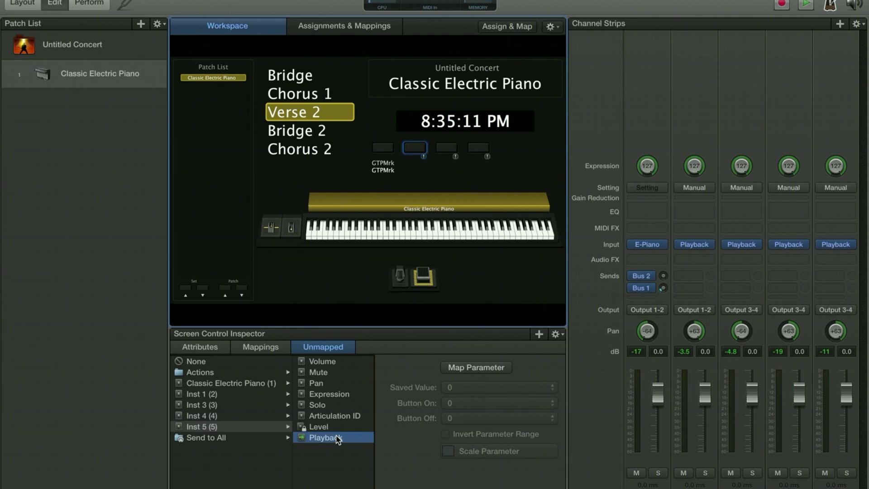
{"action": "left_click", "coordinate": [357, 405]}
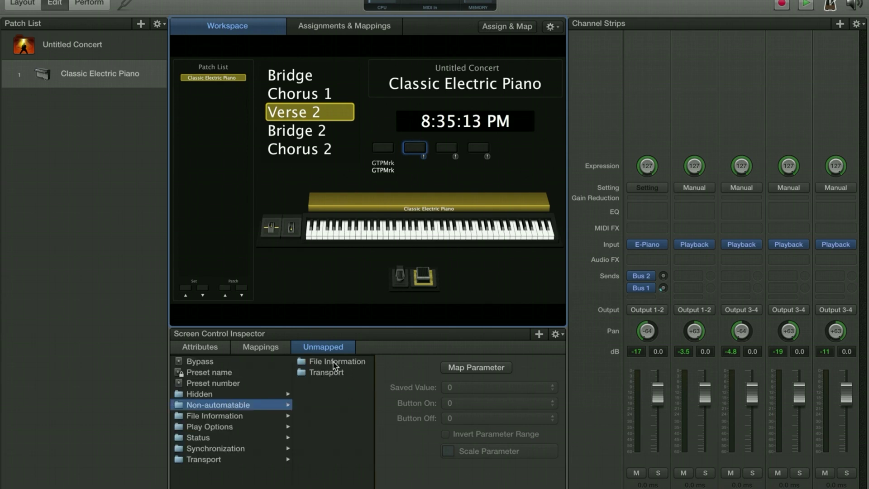
{"action": "left_click", "coordinate": [324, 371]}
{"action": "left_click", "coordinate": [357, 362]}
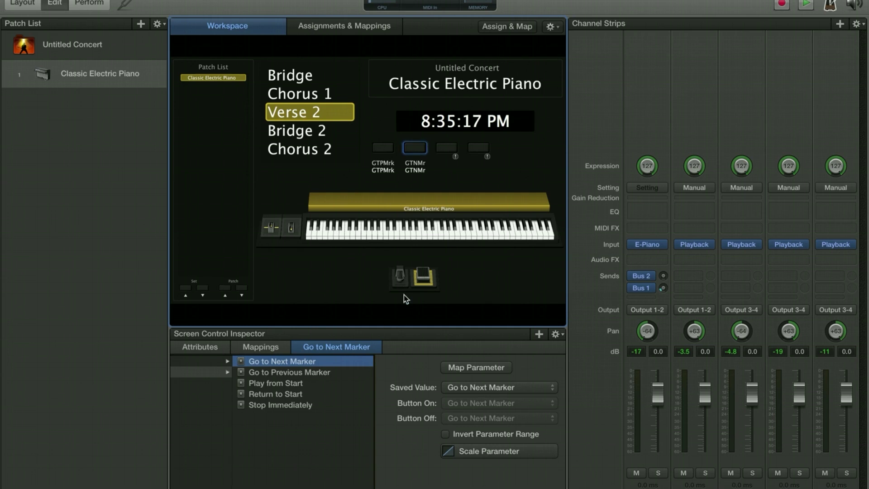
Map the third workspace button to the Stop with Fade Out transport parameter of the Inst 5 Playback plug-in
{"action": "left_click", "coordinate": [446, 147]}
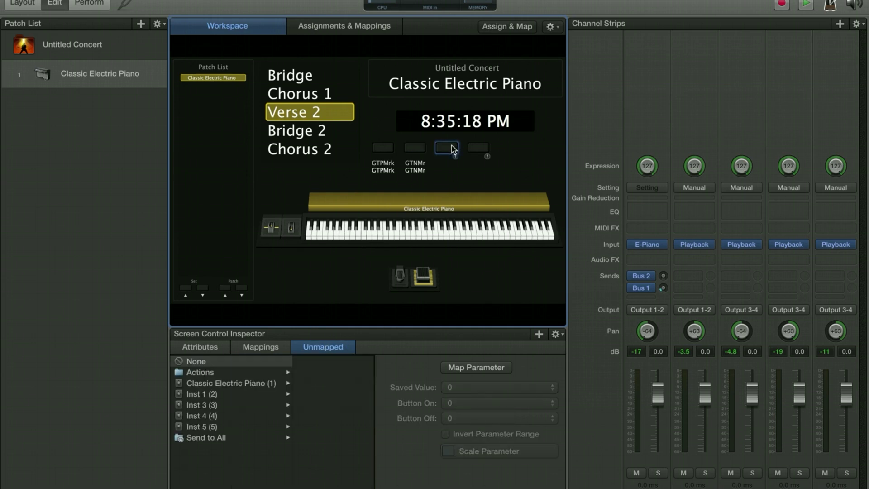
{"action": "left_click", "coordinate": [213, 427]}
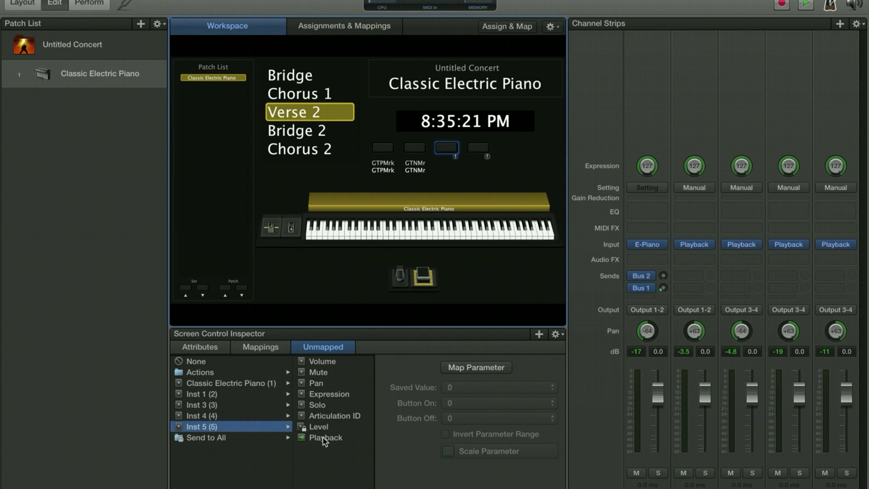
{"action": "left_click", "coordinate": [319, 437]}
{"action": "left_click", "coordinate": [343, 459]}
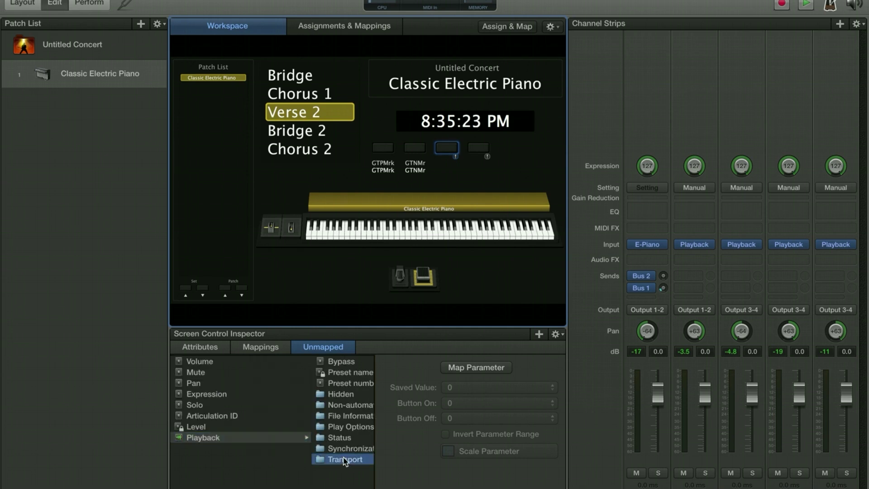
{"action": "left_click", "coordinate": [348, 429]}
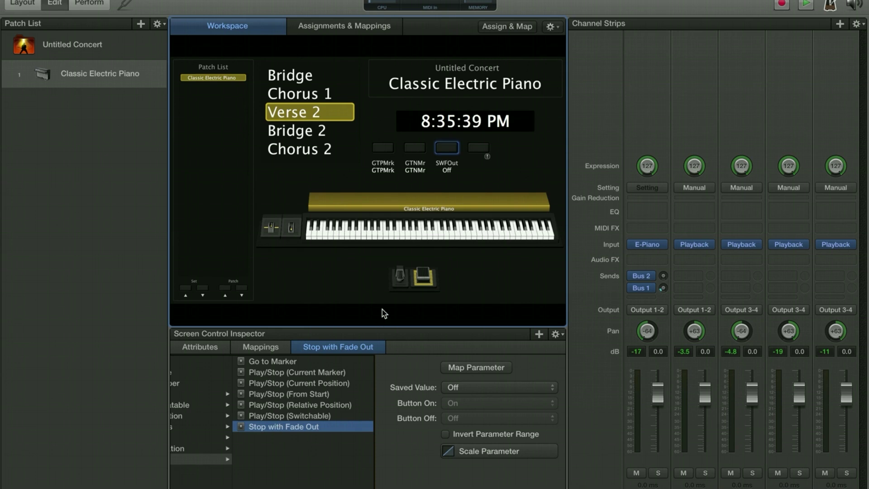
Map the fourth workspace button to the Play/Stop (From Start) transport parameter of the Inst 5 Playback plug-in
{"action": "left_click", "coordinate": [480, 149]}
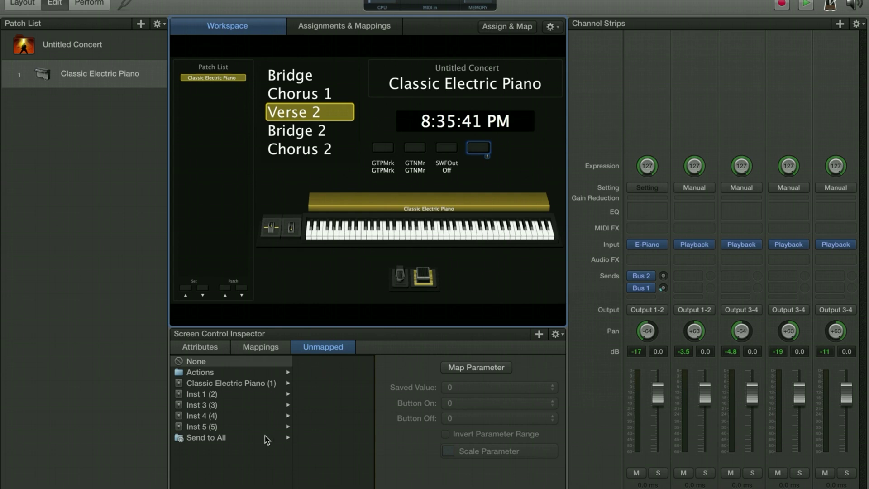
{"action": "left_click", "coordinate": [226, 427]}
{"action": "left_click", "coordinate": [327, 436]}
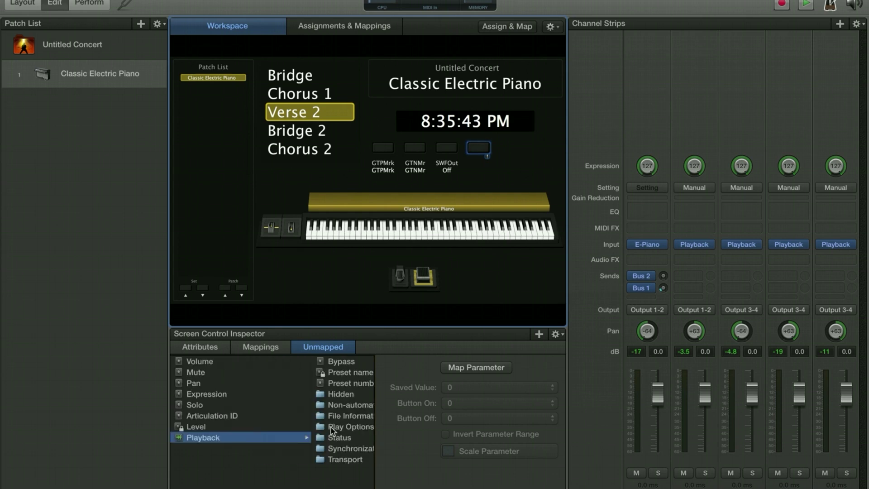
{"action": "left_click", "coordinate": [348, 459]}
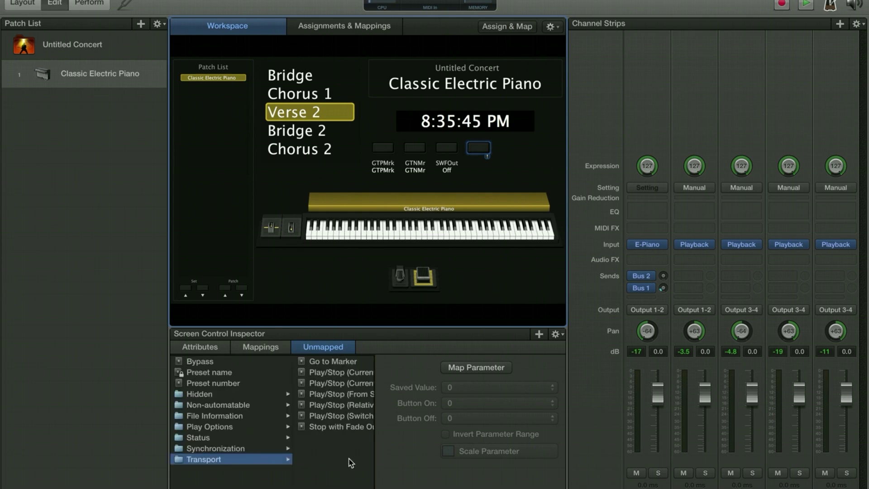
{"action": "left_click", "coordinate": [344, 394]}
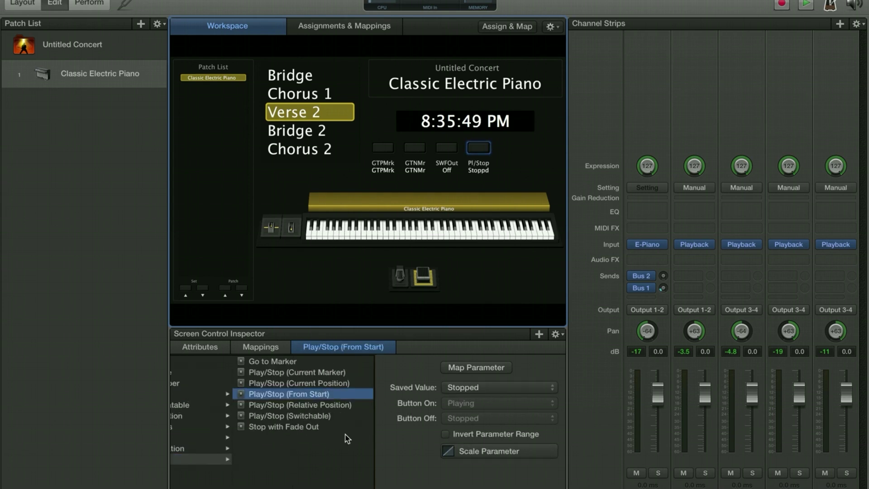
Test the fourth workspace button by starting and stopping the tracks with it, and view its mapping details
{"action": "left_click", "coordinate": [480, 149]}
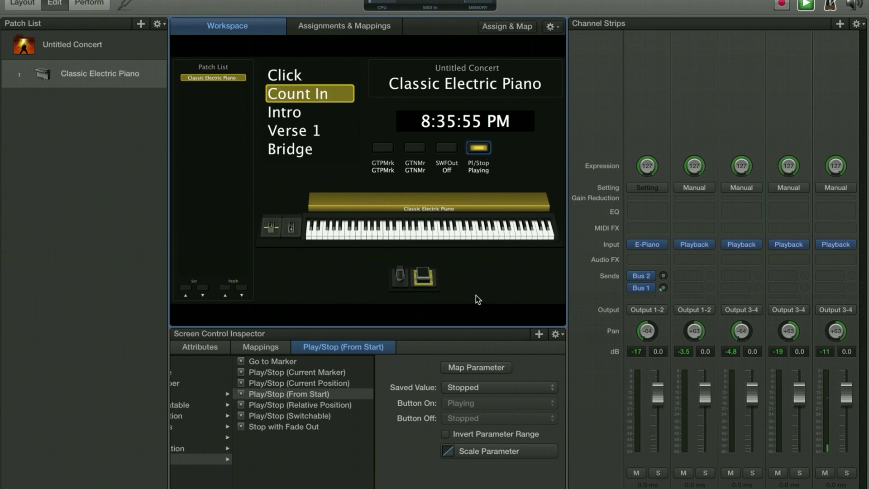
{"action": "left_click", "coordinate": [476, 148]}
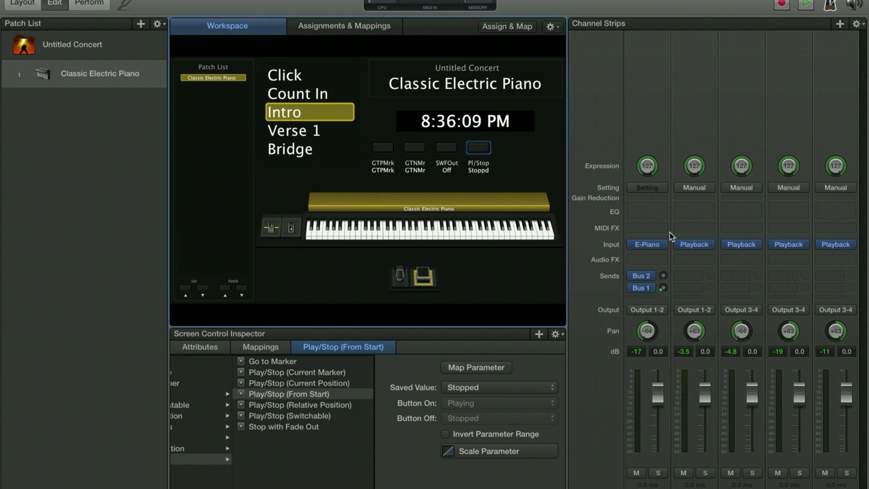
{"action": "mouse_move", "coordinate": [702, 249]}
{"action": "left_click", "coordinate": [274, 353]}
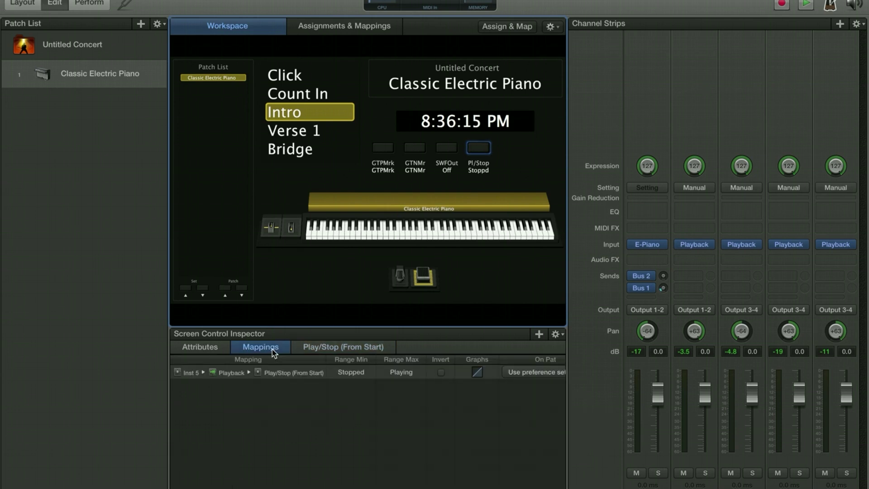
{"action": "left_click", "coordinate": [227, 95]}
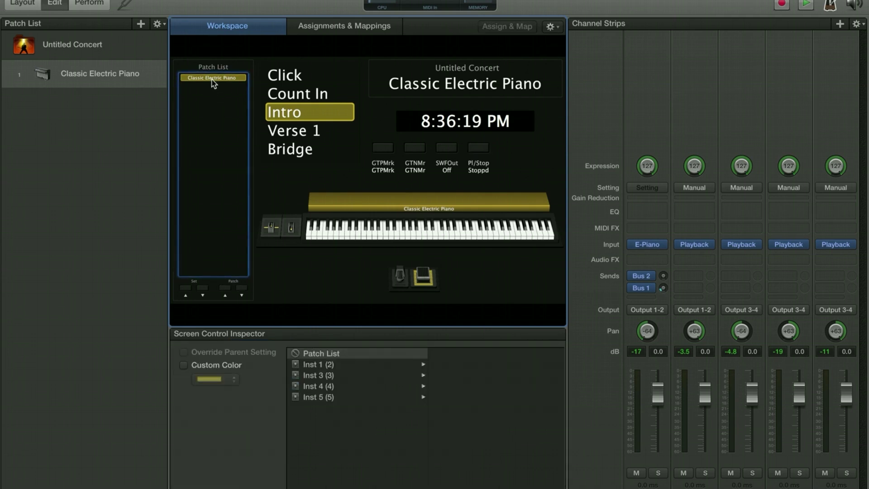
{"action": "mouse_move", "coordinate": [420, 482]}
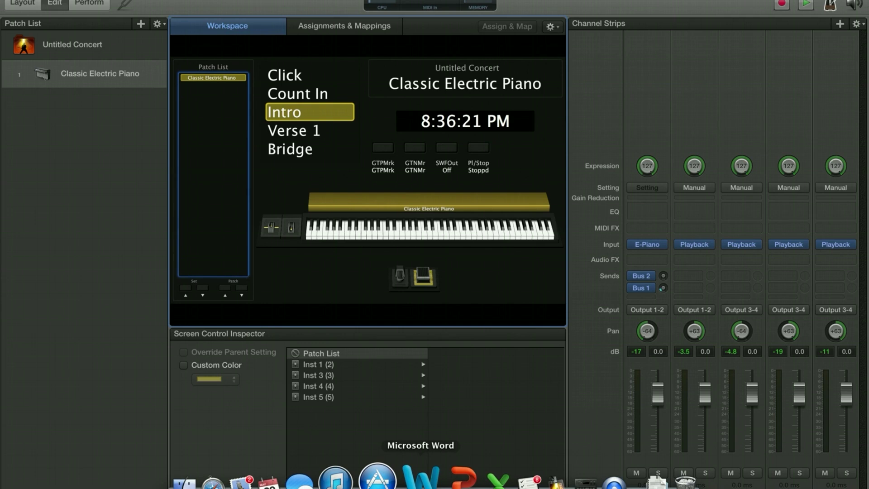